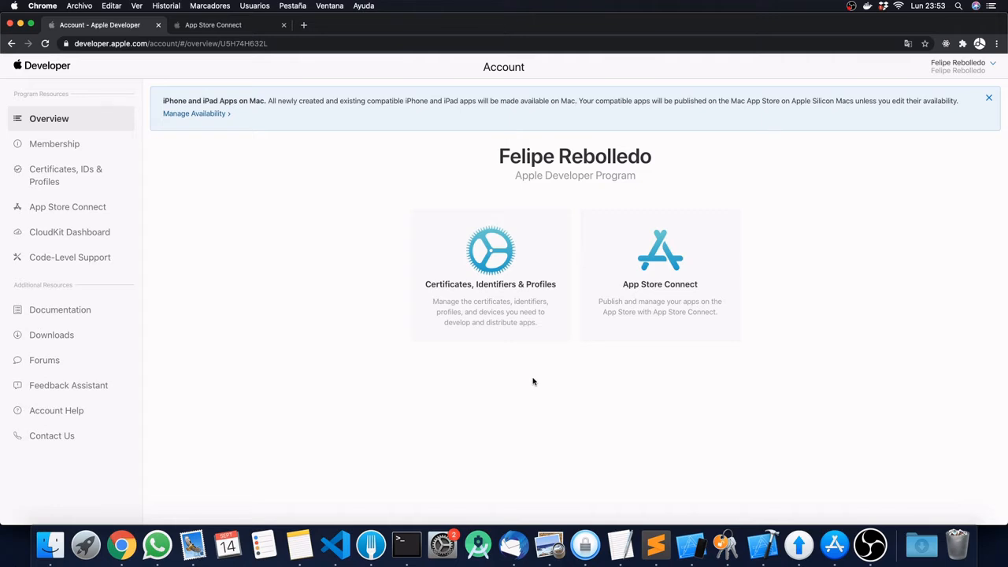
Step: Switch to the Space showing Mobincube's Publish page for the Templo Belén app
{"action": "key", "text": "ctrl+Right"}
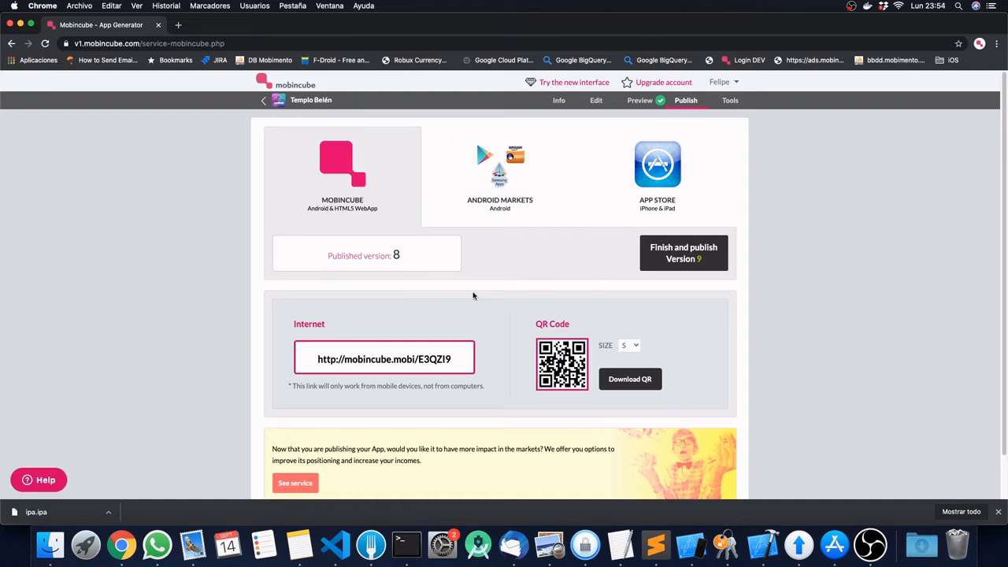
Step: Choose Mobincube's App Store publishing and open the IPA request form for P12 and provisioning files
{"action": "left_click", "coordinate": [663, 163]}
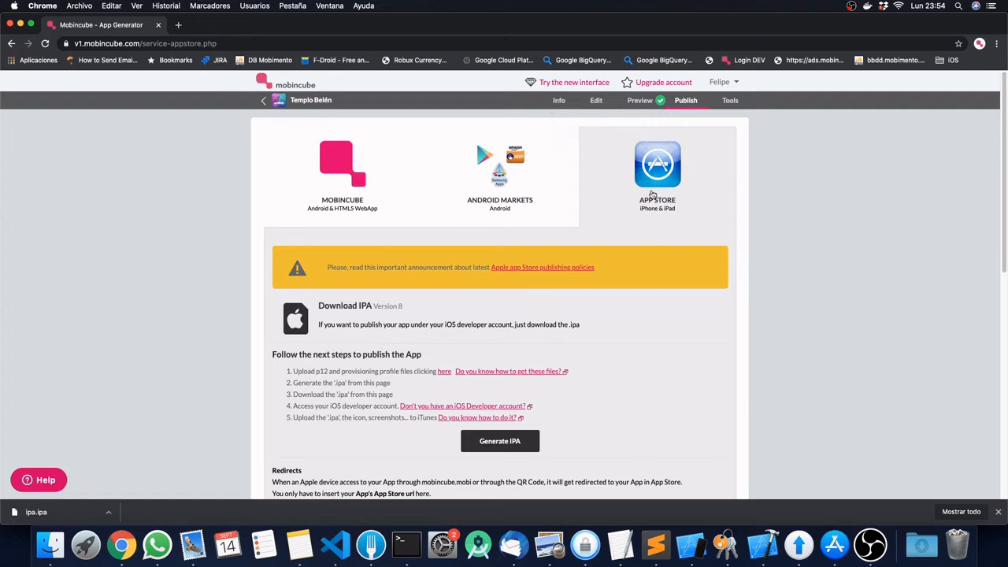
{"action": "scroll", "coordinate": [597, 325], "scroll_direction": "down", "scroll_amount": 2}
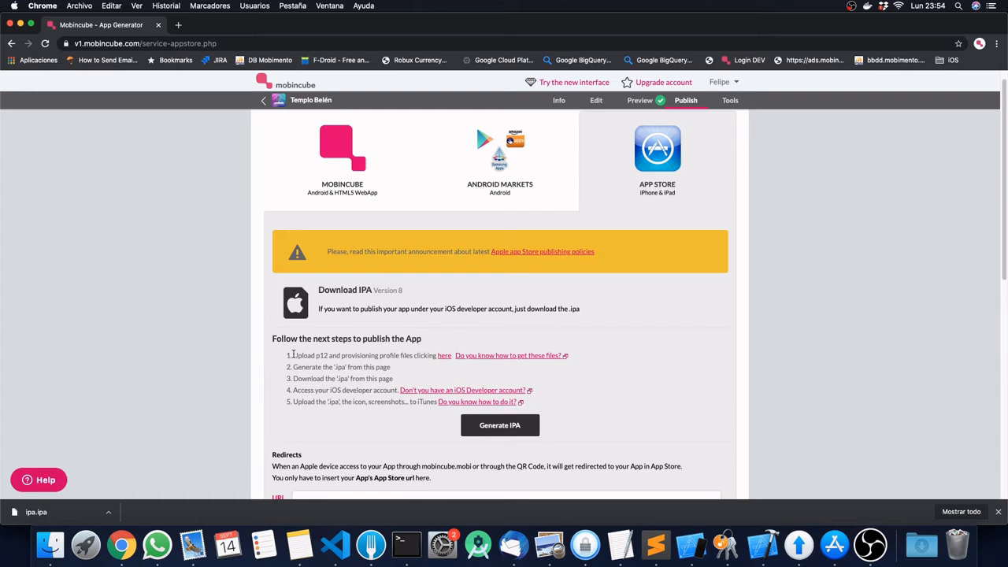
{"action": "left_click_drag", "start_coordinate": [293, 355], "coordinate": [322, 355]}
{"action": "left_click", "coordinate": [339, 355]}
{"action": "left_click", "coordinate": [446, 357]}
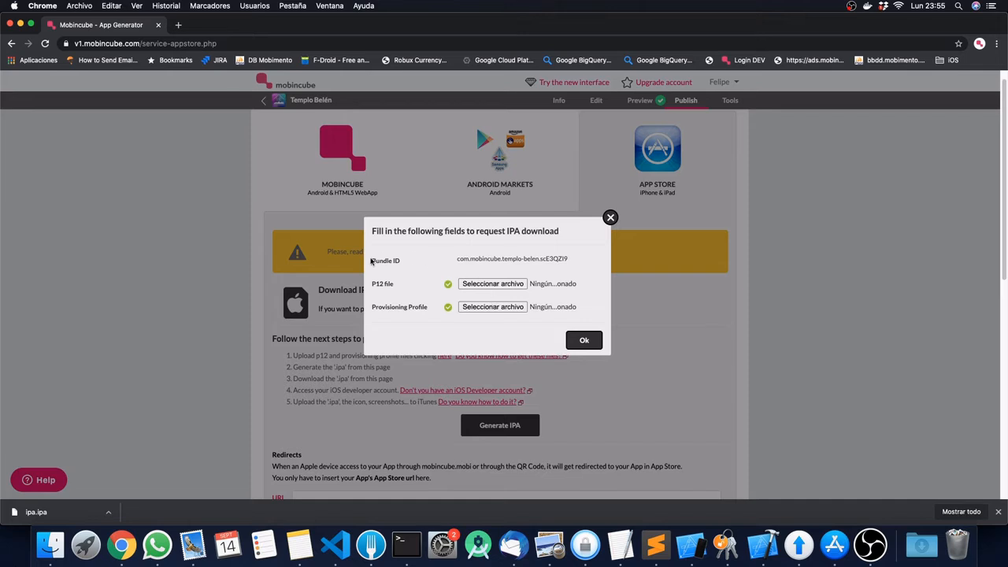
Step: Select the app's Bundle ID value, then switch back to the Apple Developer Space
{"action": "left_click_drag", "start_coordinate": [456, 259], "coordinate": [568, 259]}
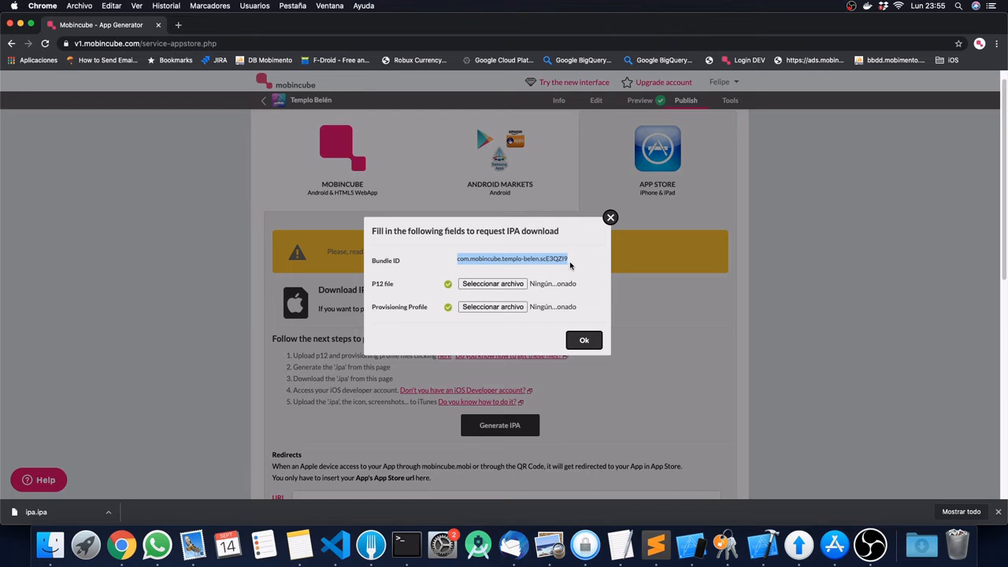
{"action": "key", "text": "ctrl+Left"}
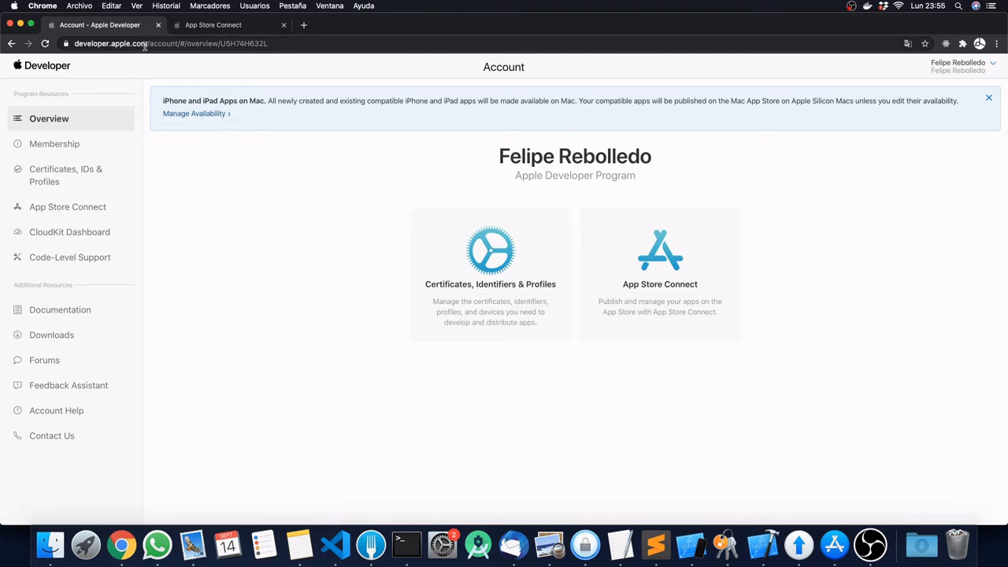
Step: Switch to the App Store Connect tab listing Templo belén ICPCH at iOS version 7
{"action": "left_click_drag", "start_coordinate": [145, 45], "coordinate": [76, 45]}
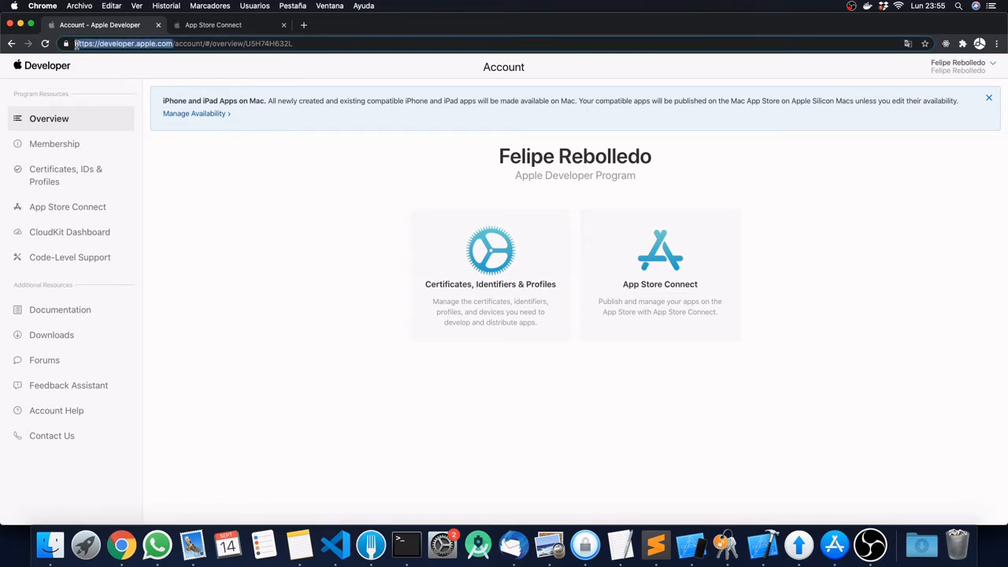
{"action": "left_click", "coordinate": [256, 197]}
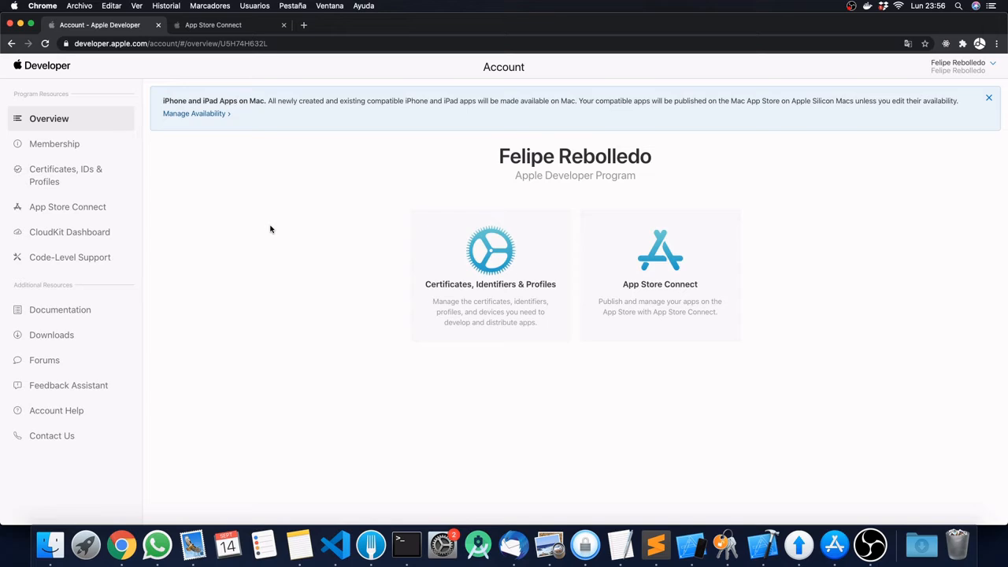
{"action": "left_click", "coordinate": [212, 24]}
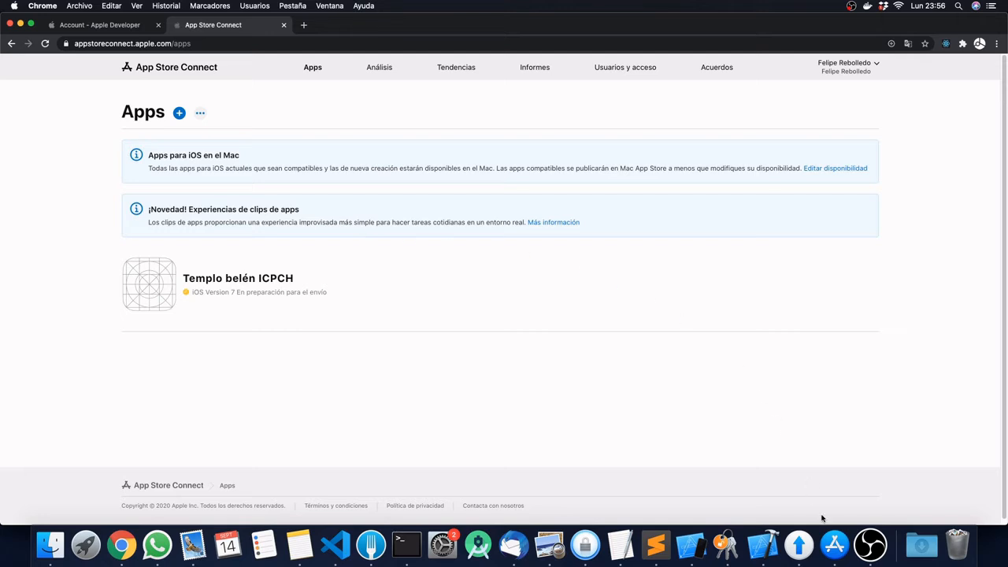
{"action": "left_click", "coordinate": [843, 551]}
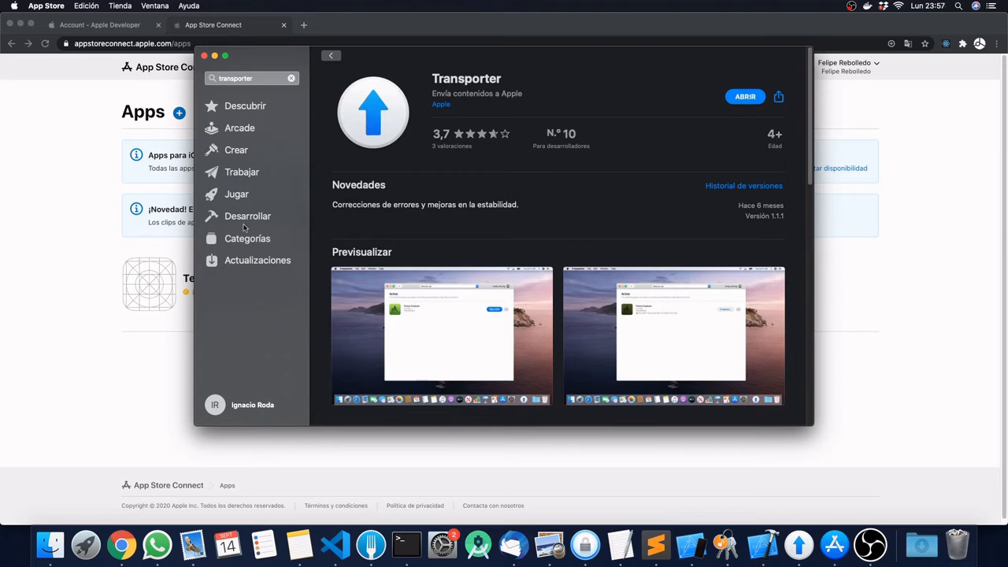
{"action": "left_click", "coordinate": [80, 192]}
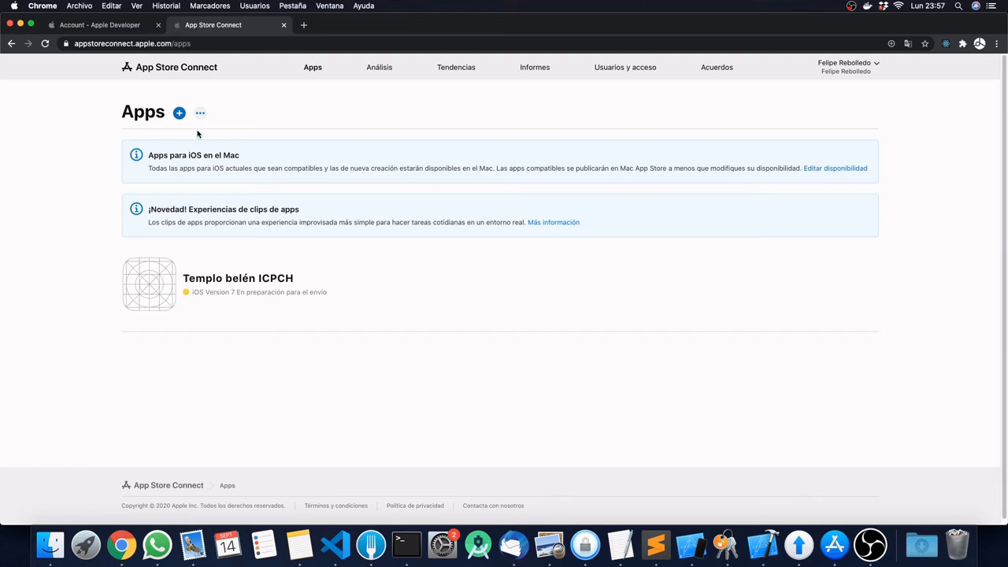
Step: Load the MacinCloud site in a new tab, skim it, then return to the Apple Developer tab
{"action": "left_click", "coordinate": [303, 25]}
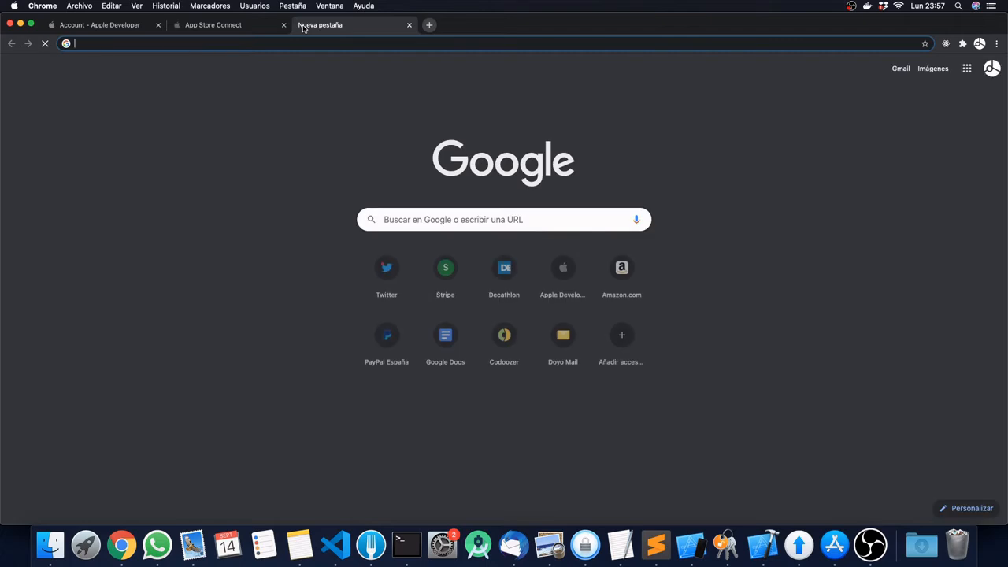
{"action": "type", "text": "mac"}
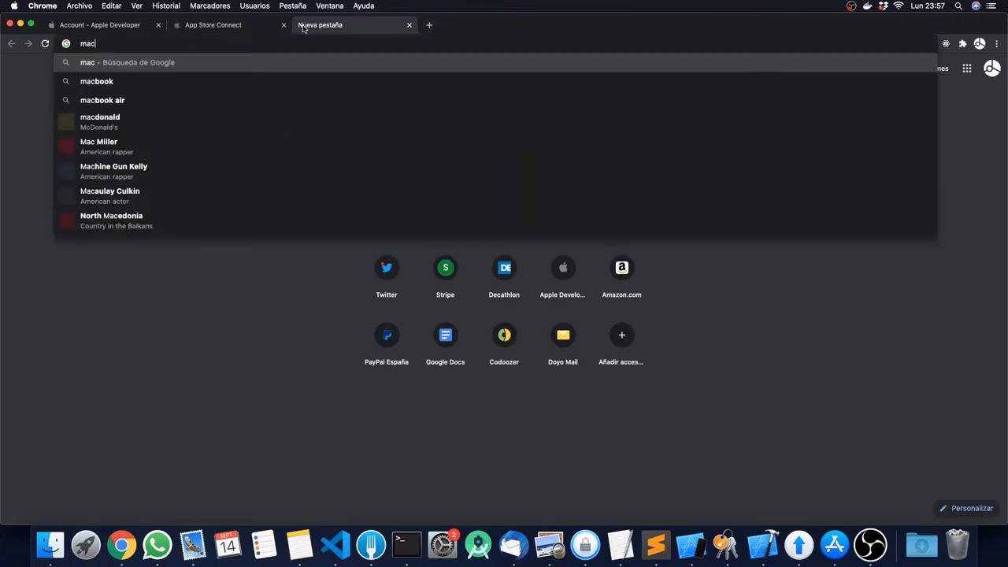
{"action": "type", "text": "incloud."}
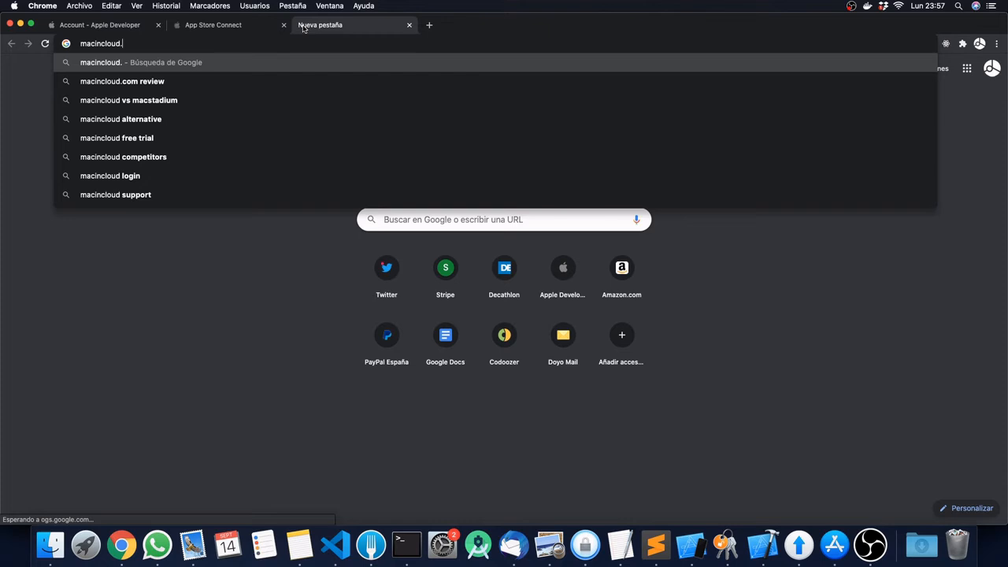
{"action": "key", "text": "Return"}
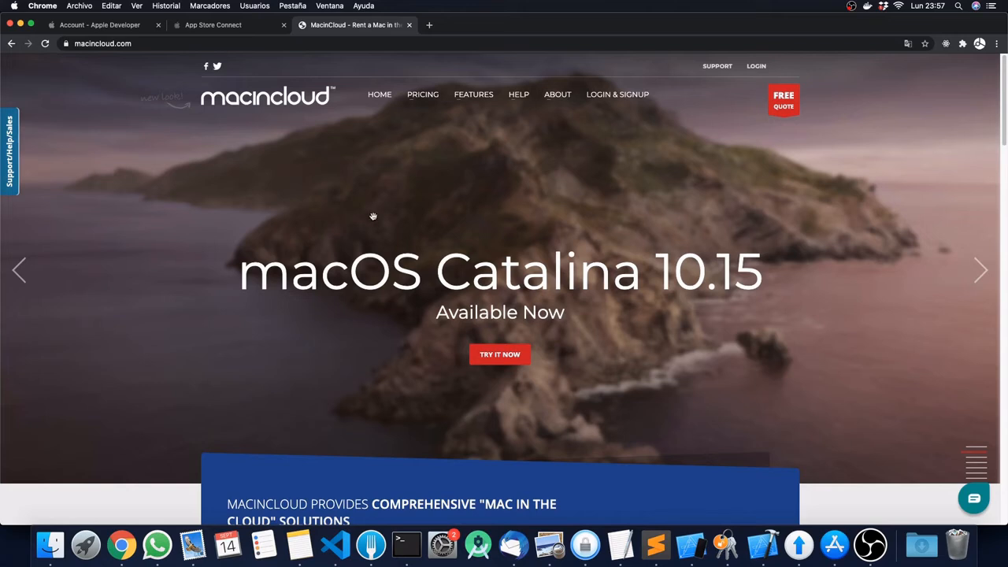
{"action": "scroll", "coordinate": [373, 217], "scroll_direction": "down", "scroll_amount": 10}
{"action": "scroll", "coordinate": [375, 220], "scroll_direction": "up", "scroll_amount": 5}
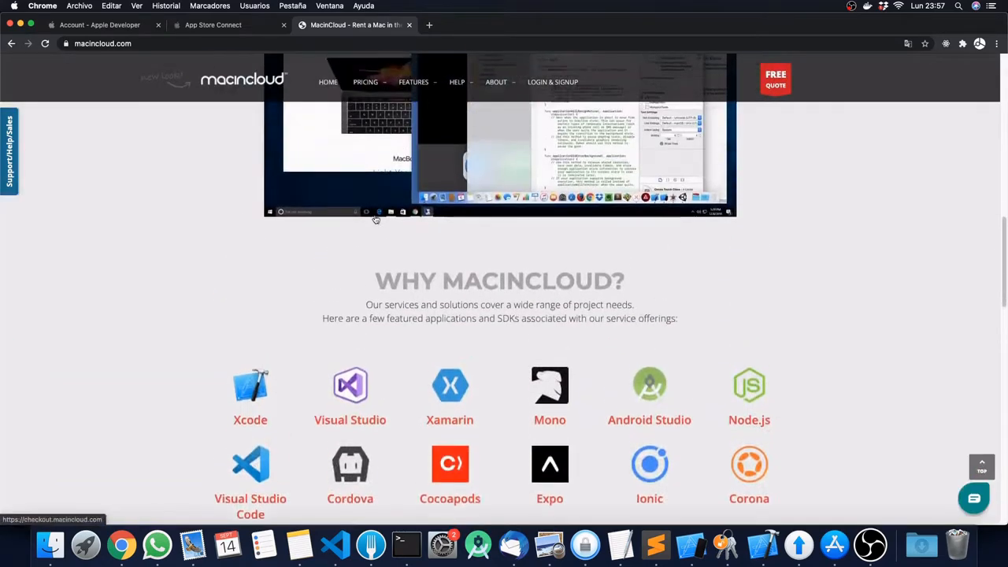
{"action": "scroll", "coordinate": [376, 220], "scroll_direction": "up", "scroll_amount": 3}
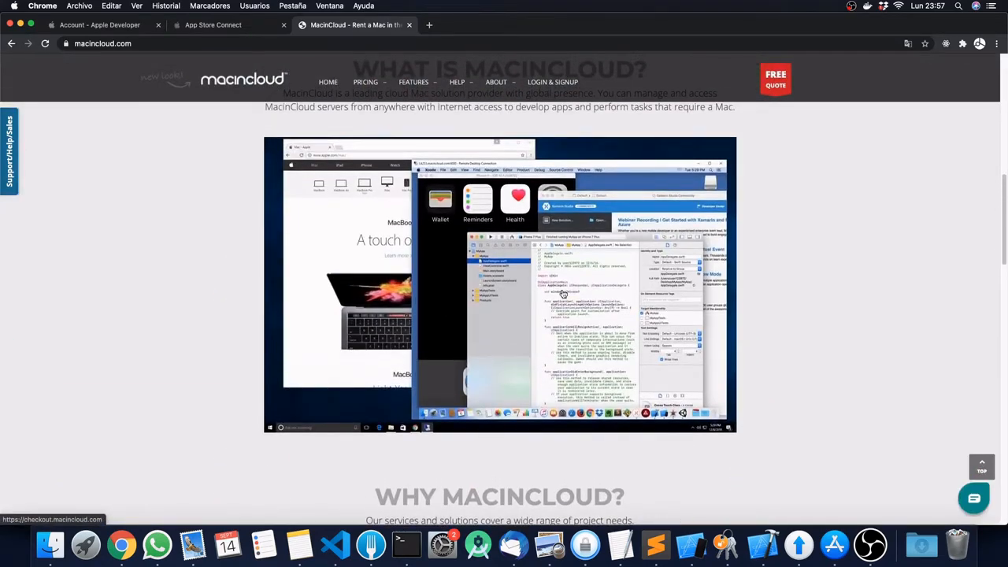
{"action": "scroll", "coordinate": [564, 293], "scroll_direction": "up", "scroll_amount": 8}
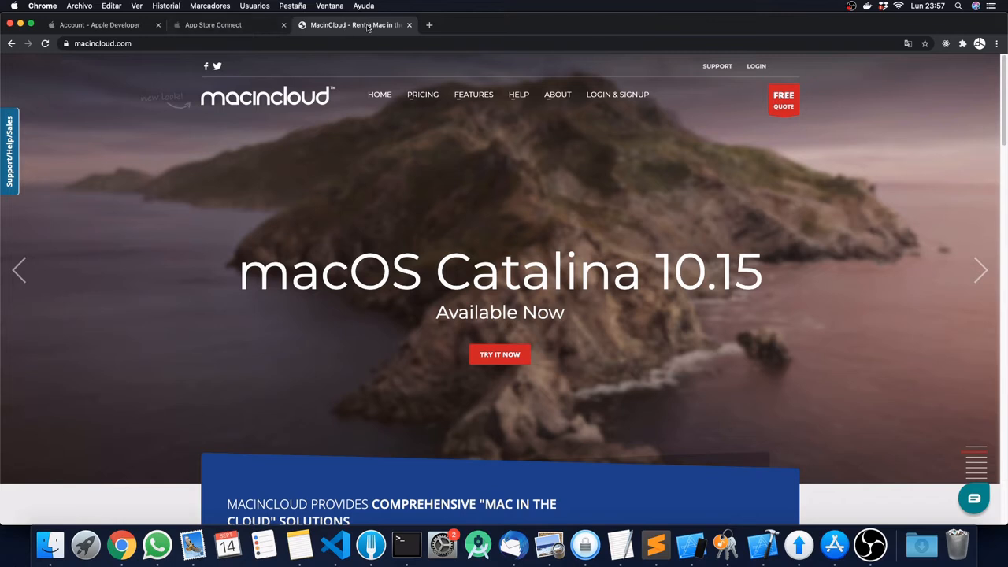
{"action": "left_click", "coordinate": [109, 23]}
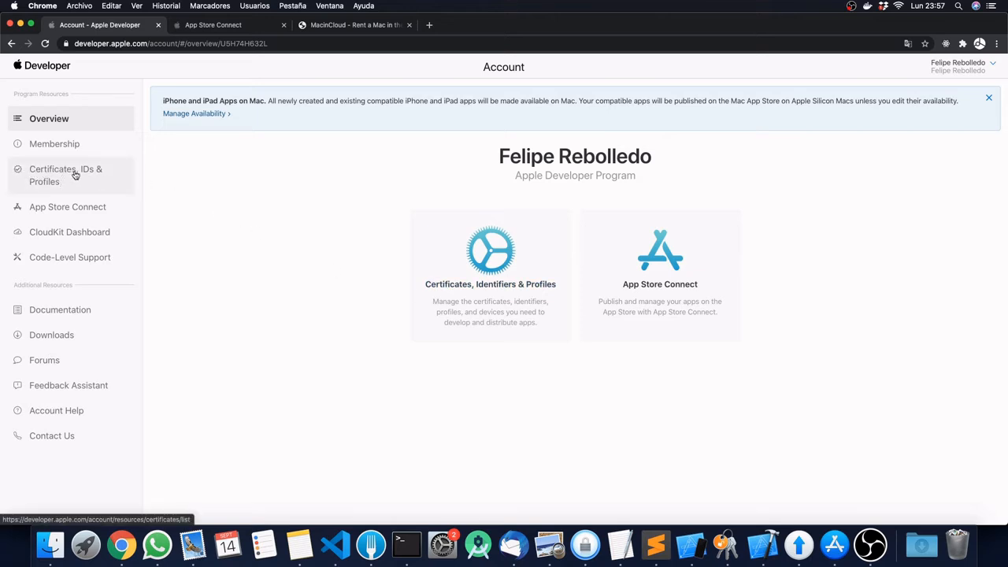
Step: Open Certificates, Identifiers & Profiles on the developer site, then launch Keychain Access
{"action": "left_click", "coordinate": [52, 181]}
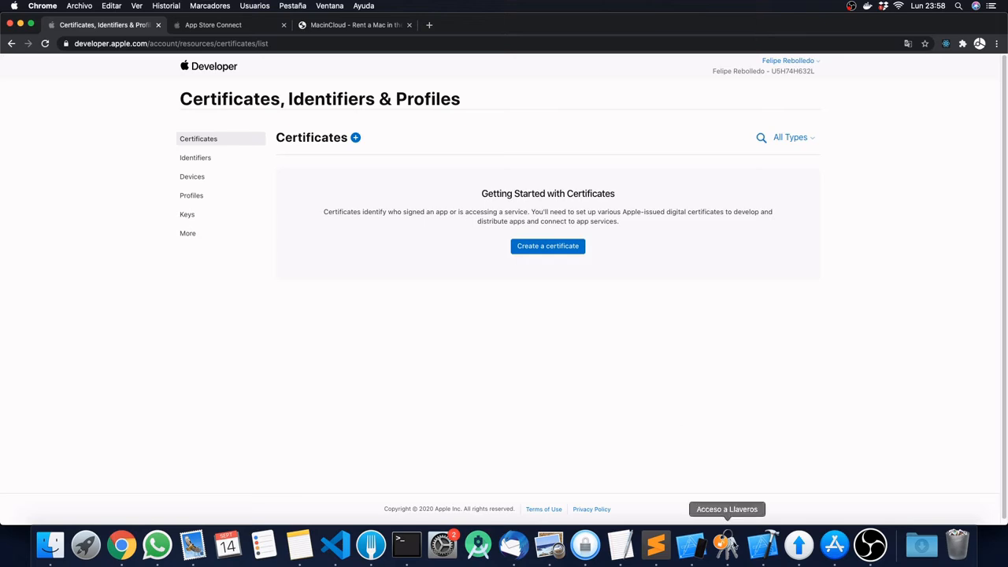
{"action": "left_click", "coordinate": [725, 543]}
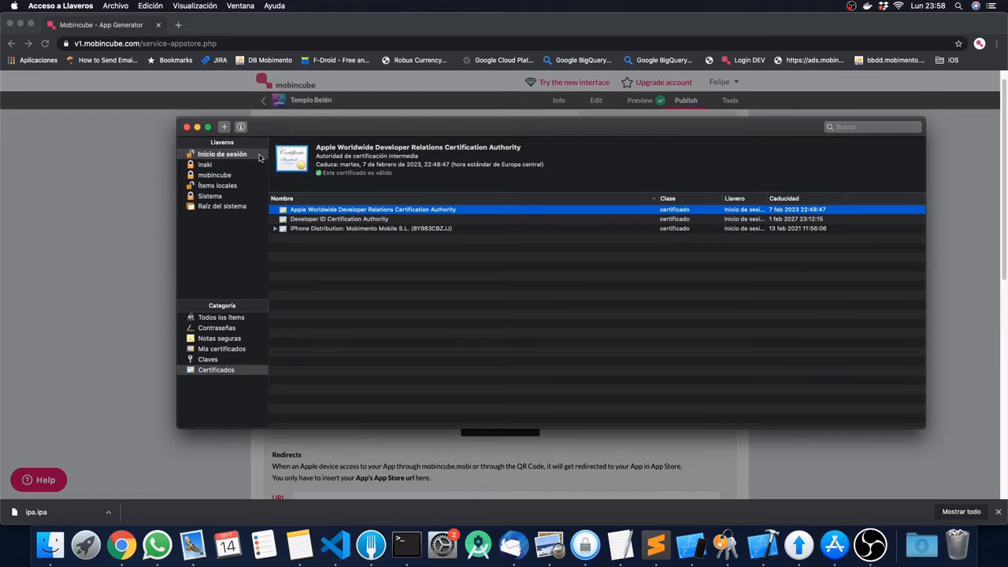
Step: Show the login keychain's certificates and expand the Keychain Access > Certificate Assistant submenu
{"action": "left_click", "coordinate": [208, 156]}
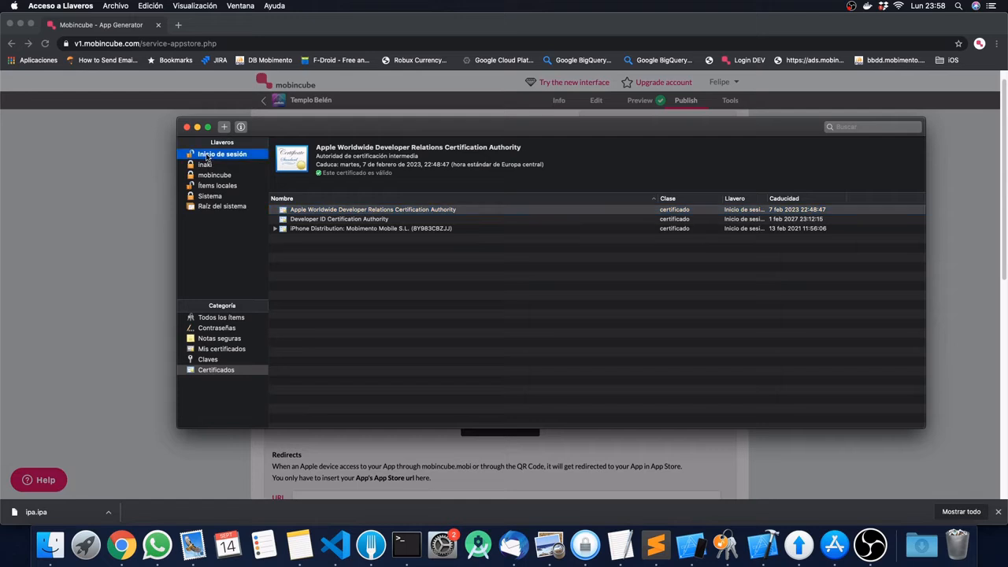
{"action": "left_click", "coordinate": [114, 6]}
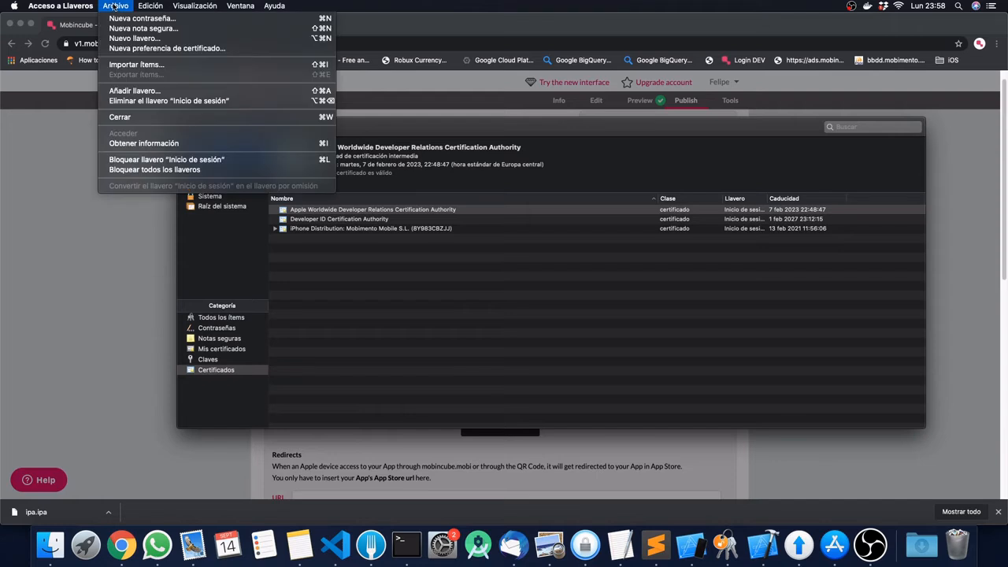
{"action": "mouse_move", "coordinate": [72, 7]}
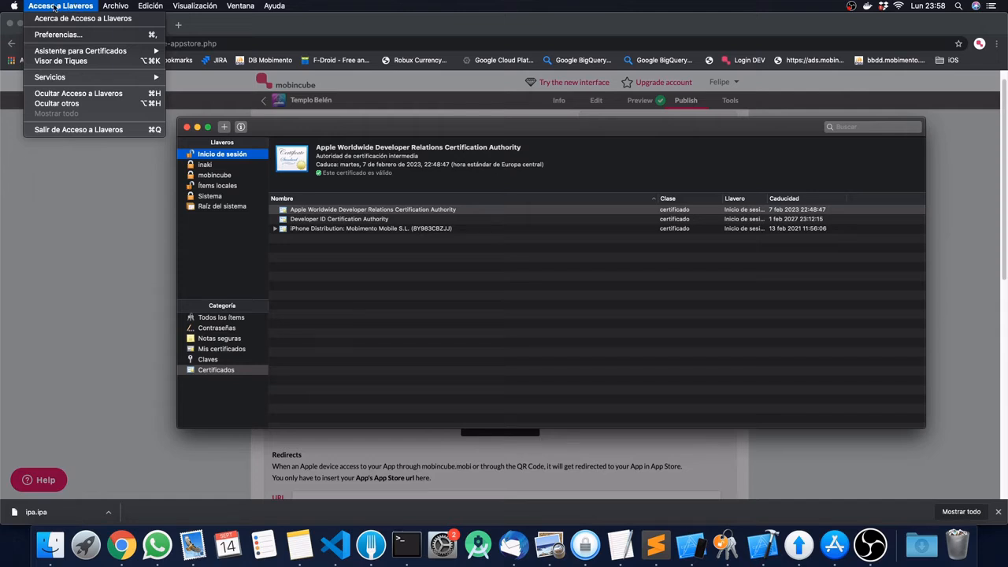
{"action": "mouse_move", "coordinate": [80, 51]}
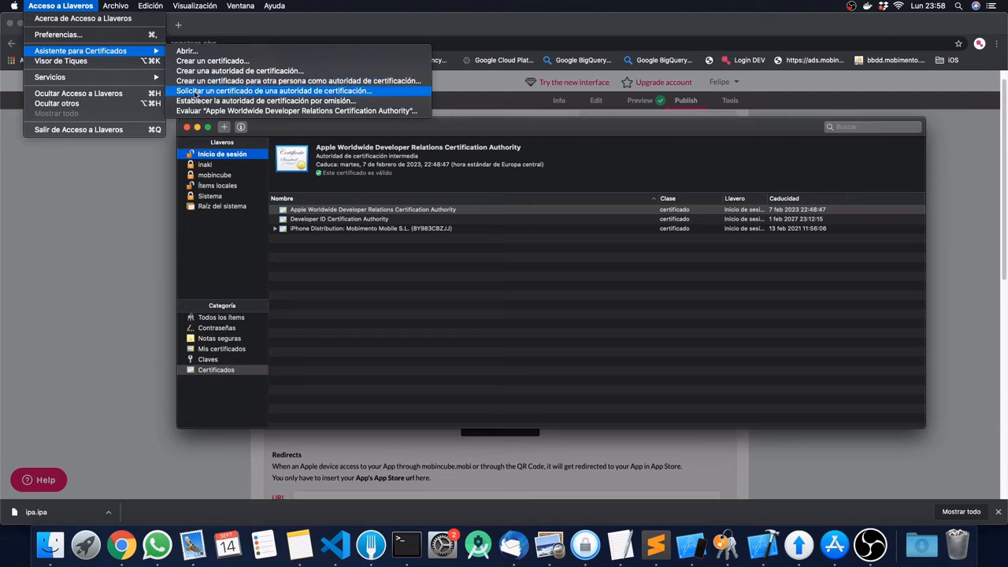
Step: Request a certificate from a CA with the user's e-mail and common name, saved to disk
{"action": "left_click", "coordinate": [275, 93]}
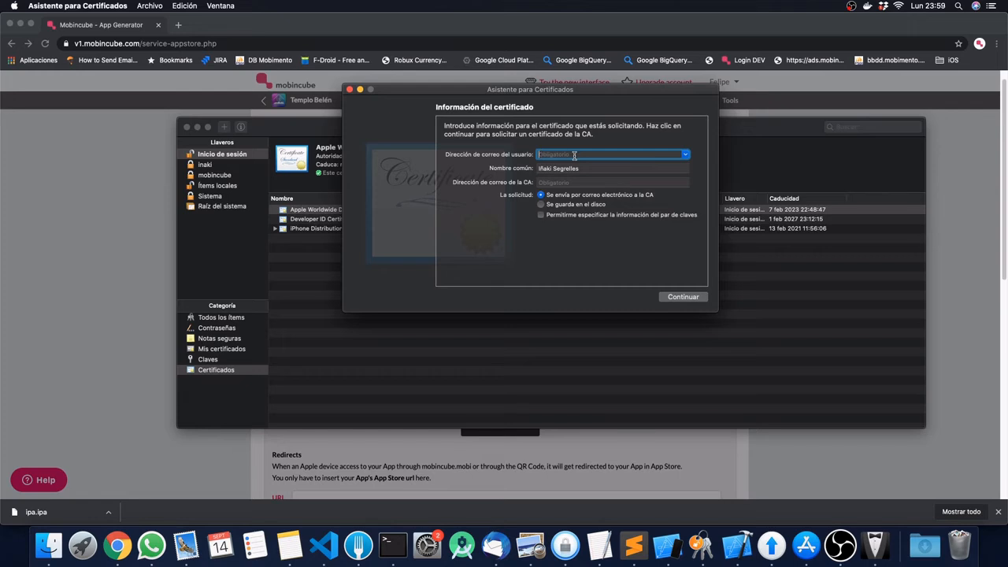
{"action": "key", "text": "Tab"}
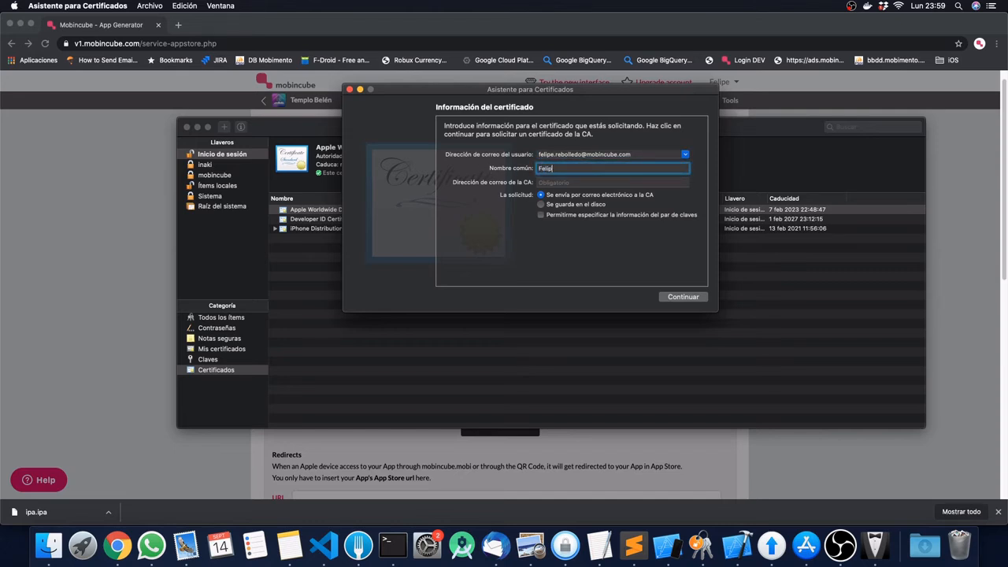
{"action": "left_click", "coordinate": [549, 183]}
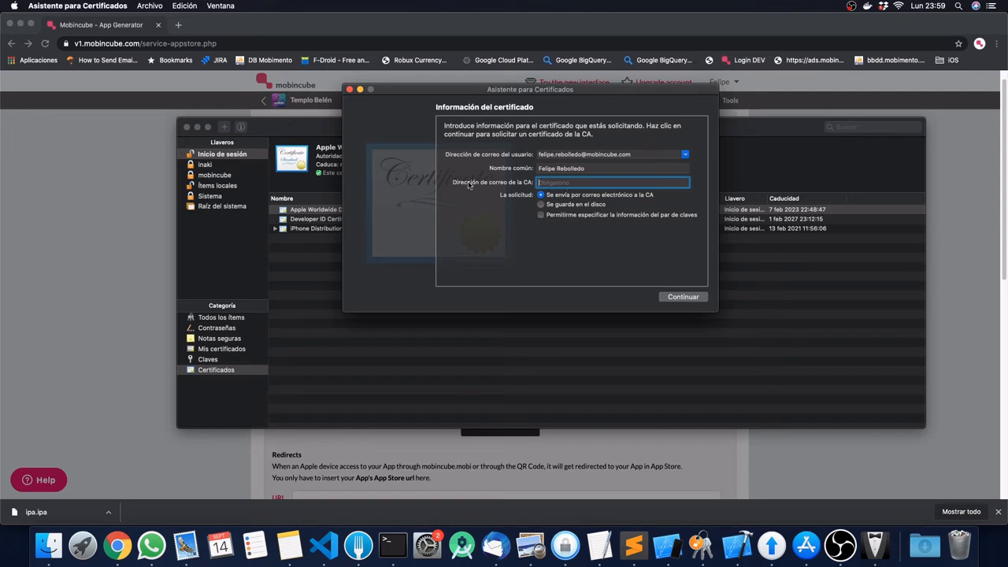
{"action": "left_click", "coordinate": [542, 204]}
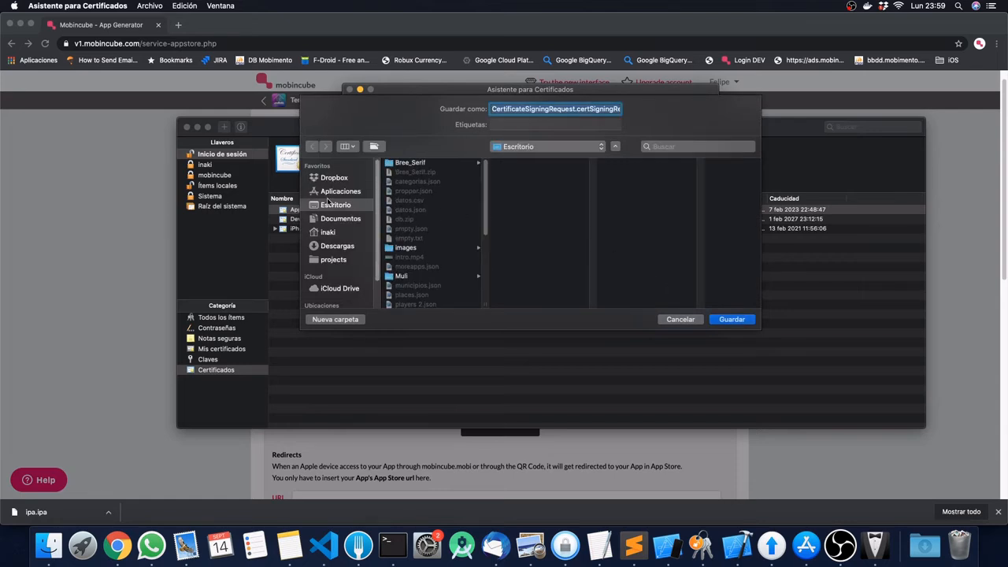
Step: Replace the CertificateSigningRequest file name with the account owner's name, keeping .certSigningRequest
{"action": "left_click", "coordinate": [595, 109]}
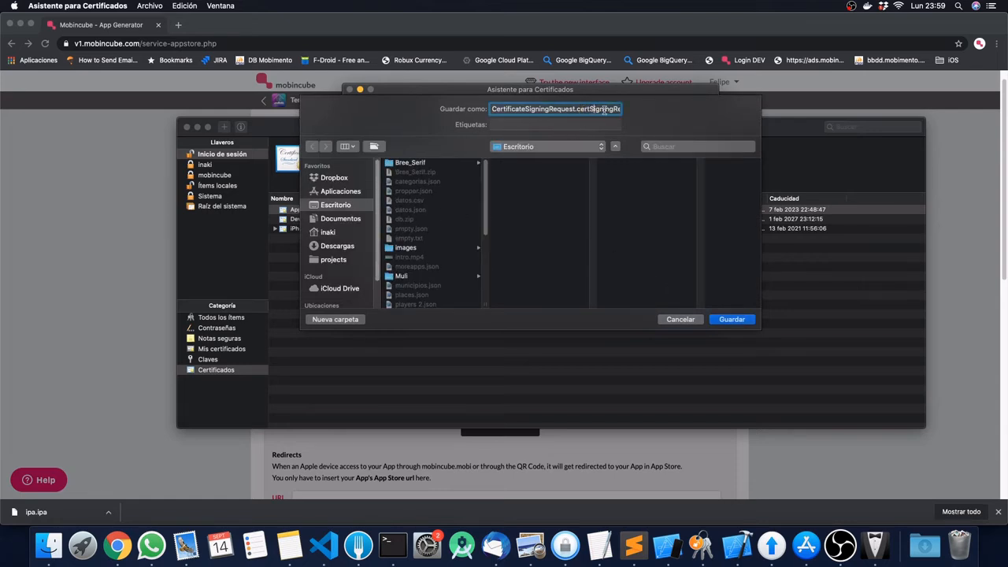
{"action": "triple_click", "coordinate": [605, 110]}
{"action": "key", "text": "Left"}
{"action": "key", "text": "shift+Right"}
{"action": "key", "text": "shift+Right"}
{"action": "key", "text": "shift+Right"}
{"action": "key", "text": "shift+Right"}
{"action": "key", "text": "shift+Right"}
{"action": "key", "text": "shift+Right"}
{"action": "key", "text": "shift+Right"}
{"action": "key", "text": "shift+Right"}
{"action": "key", "text": "shift+Right"}
{"action": "key", "text": "shift+Right"}
{"action": "key", "text": "shift+Right"}
{"action": "key", "text": "shift+Right"}
{"action": "key", "text": "shift+Right"}
{"action": "key", "text": "shift+Right"}
{"action": "key", "text": "shift+Right"}
{"action": "key", "text": "shift+Right"}
{"action": "key", "text": "shift+Right"}
{"action": "key", "text": "shift+Right"}
{"action": "key", "text": "shift+Right"}
{"action": "key", "text": "shift+Right"}
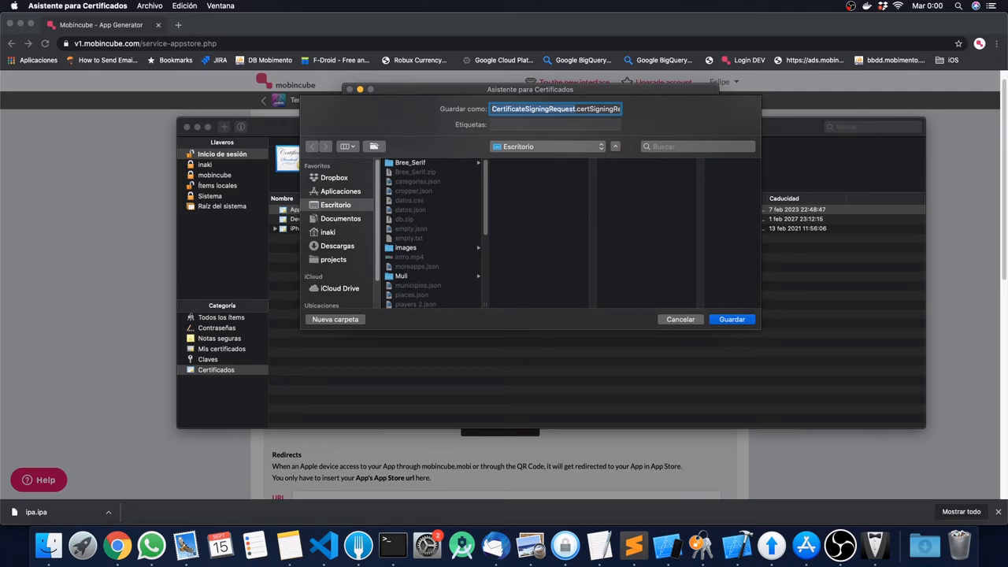
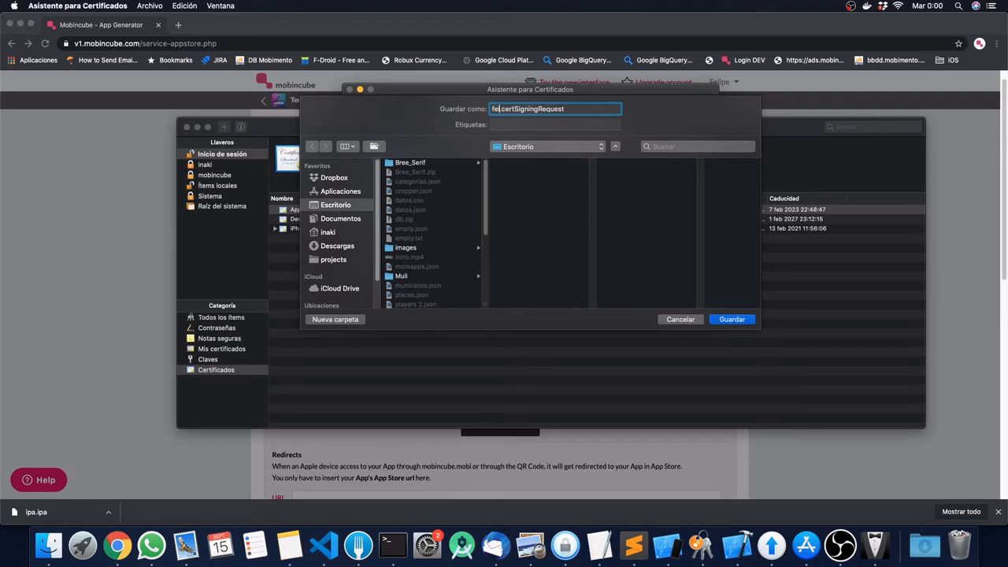
Step: Save the signing request to the Desktop and close the finished Certificate Assistant
{"action": "left_click", "coordinate": [733, 319]}
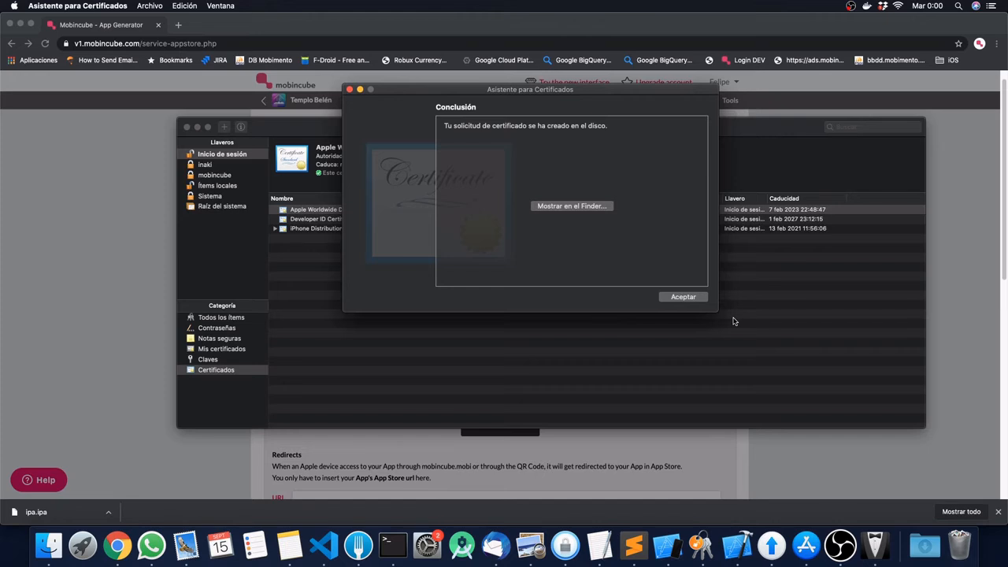
{"action": "left_click", "coordinate": [683, 297]}
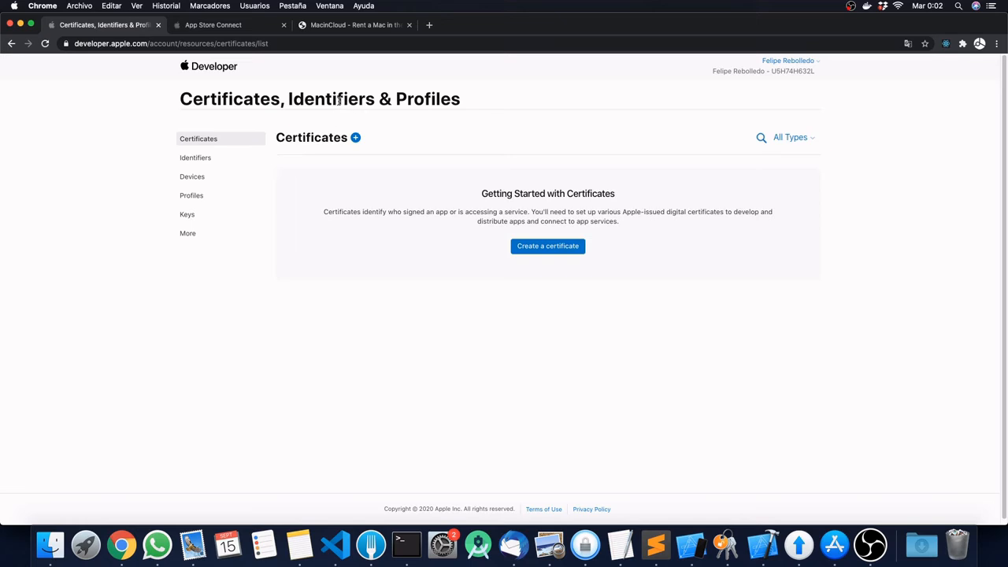
Step: Start a new certificate of type iOS Distribution (App Store and Ad Hoc) and continue to the signing request upload
{"action": "left_click", "coordinate": [354, 141]}
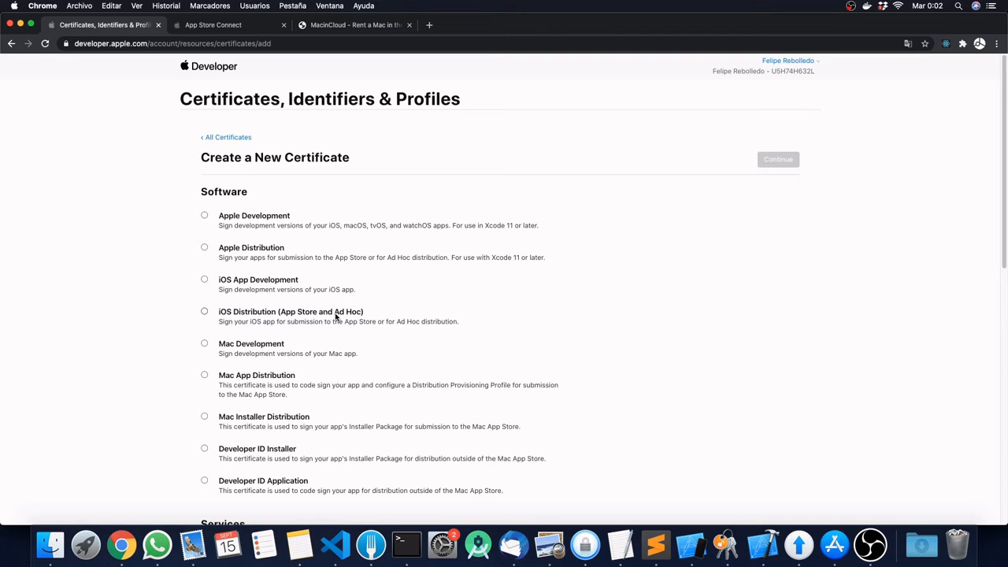
{"action": "scroll", "coordinate": [335, 315], "scroll_direction": "down", "scroll_amount": 5}
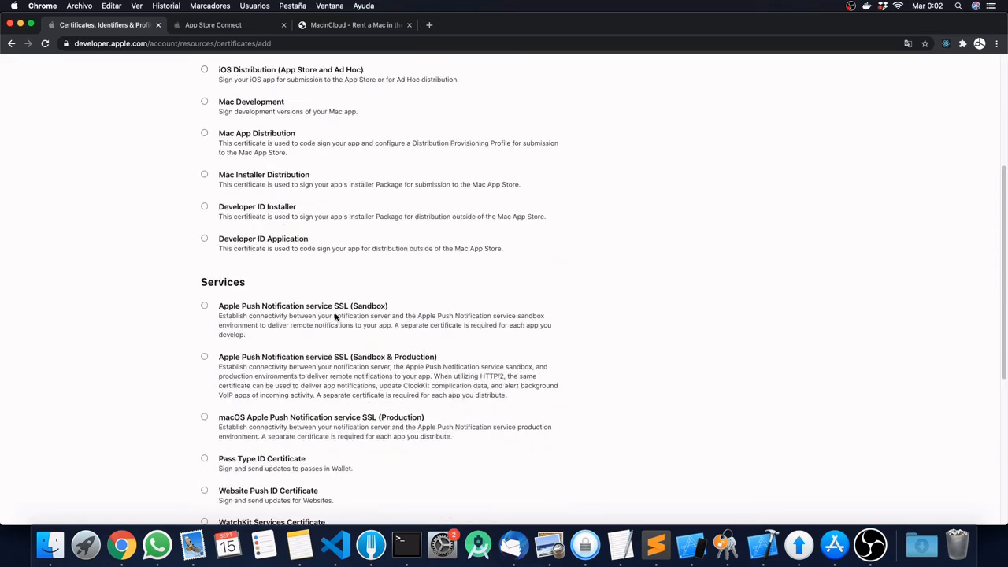
{"action": "scroll", "coordinate": [336, 316], "scroll_direction": "down", "scroll_amount": 4}
{"action": "scroll", "coordinate": [336, 316], "scroll_direction": "up", "scroll_amount": 10}
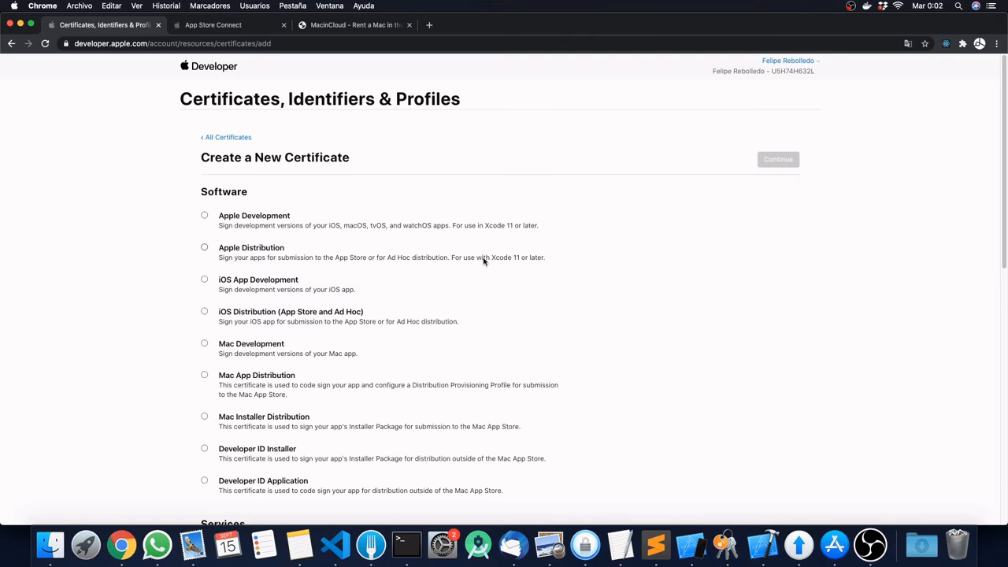
{"action": "left_click", "coordinate": [204, 311]}
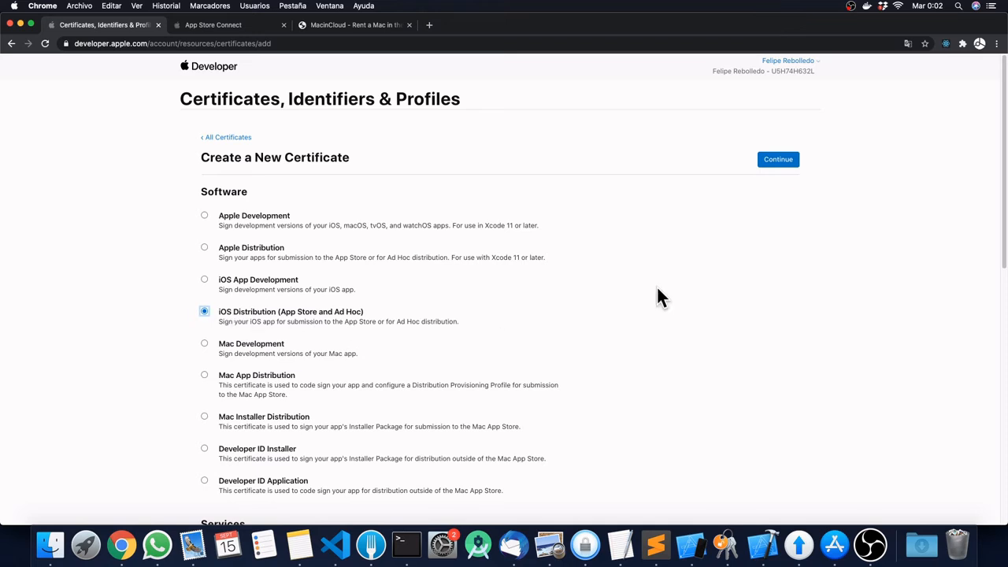
{"action": "left_click", "coordinate": [770, 160]}
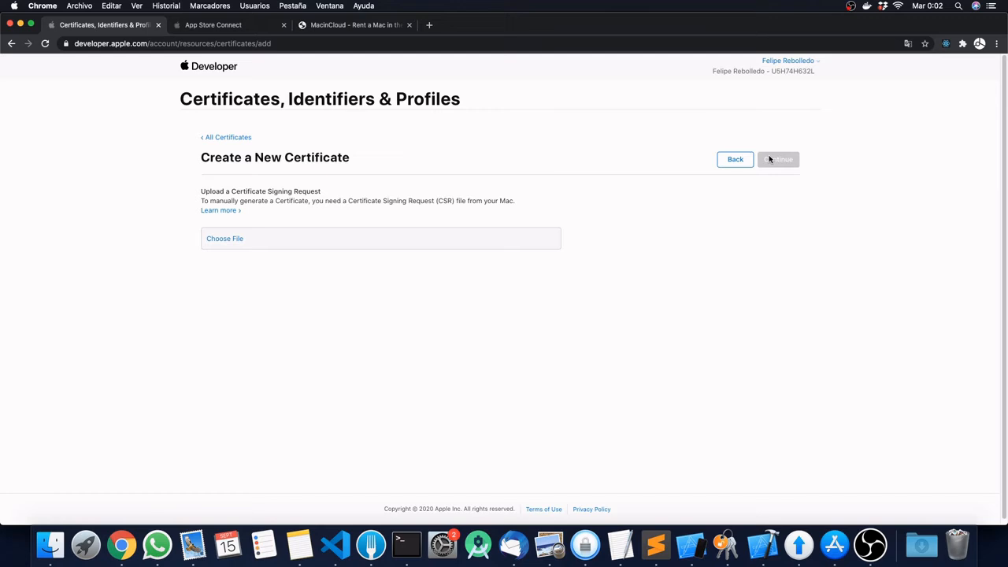
Step: Upload the .certSigningRequest from Escritorio to generate the distribution certificate, which expires 2021/09/14
{"action": "left_click", "coordinate": [216, 244]}
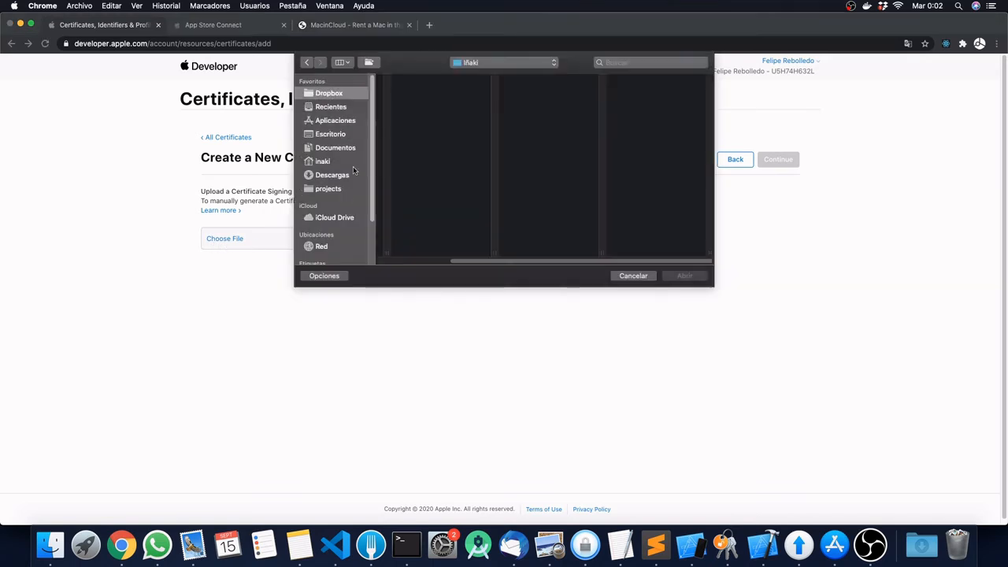
{"action": "left_click", "coordinate": [337, 133]}
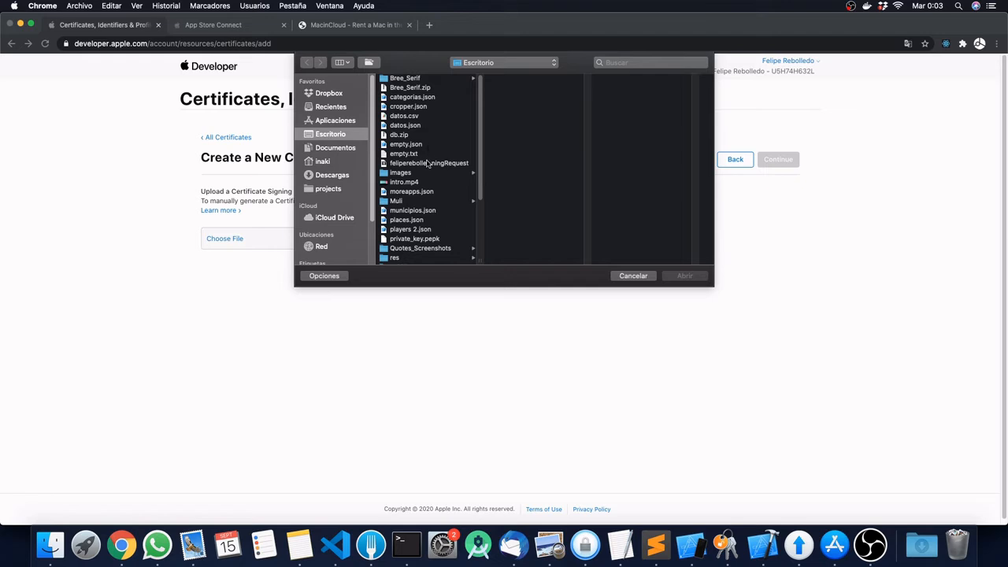
{"action": "left_click", "coordinate": [430, 163]}
{"action": "left_click", "coordinate": [682, 276]}
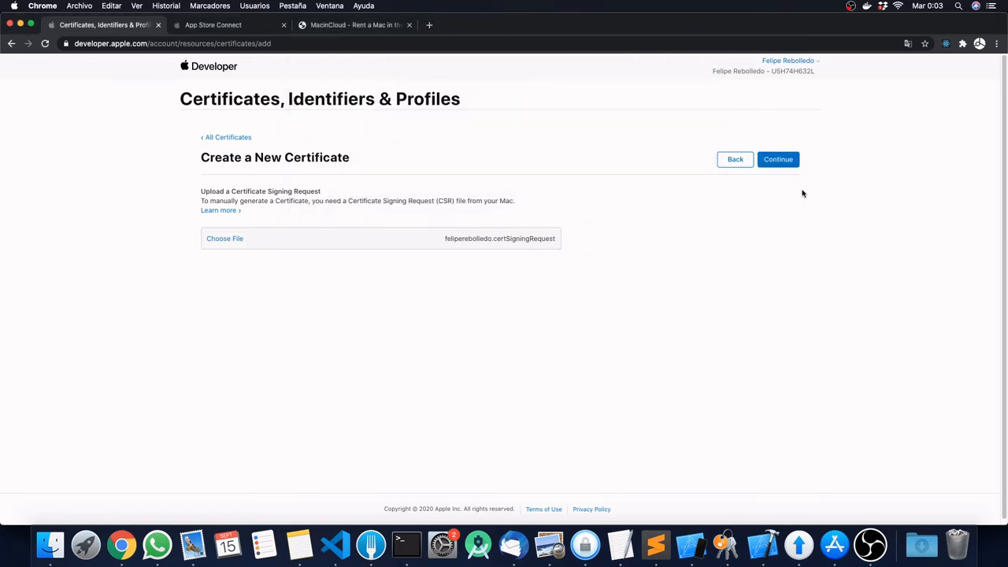
{"action": "left_click", "coordinate": [778, 160]}
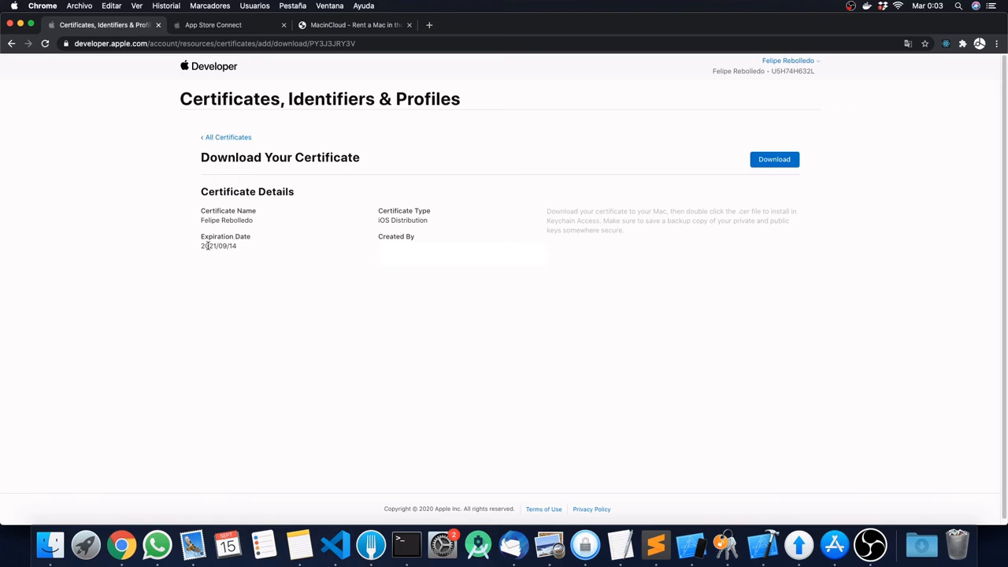
Step: Download ios_distribution.cer and open it from Chrome's download bar in Keychain Access
{"action": "mouse_move", "coordinate": [201, 248]}
{"action": "left_mouse_down"}
{"action": "mouse_move", "coordinate": [235, 245]}
{"action": "mouse_move", "coordinate": [204, 246]}
{"action": "left_mouse_up"}
{"action": "left_click", "coordinate": [247, 244]}
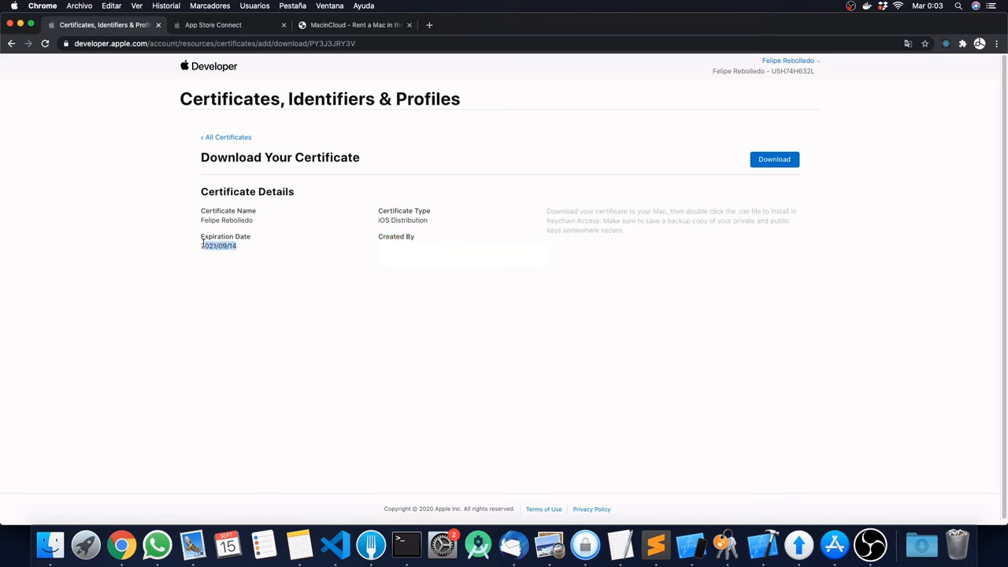
{"action": "left_click", "coordinate": [782, 163]}
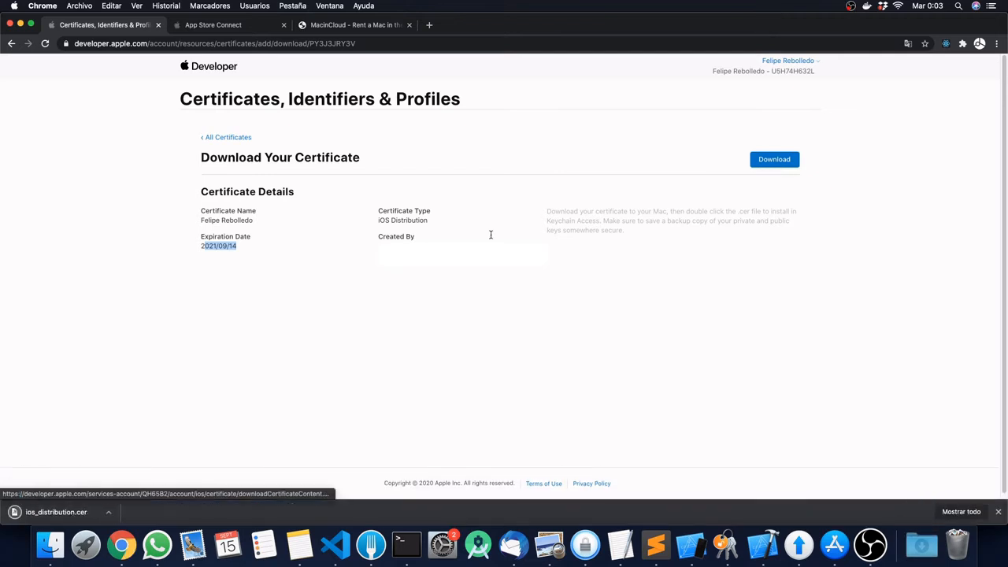
{"action": "left_click", "coordinate": [51, 512]}
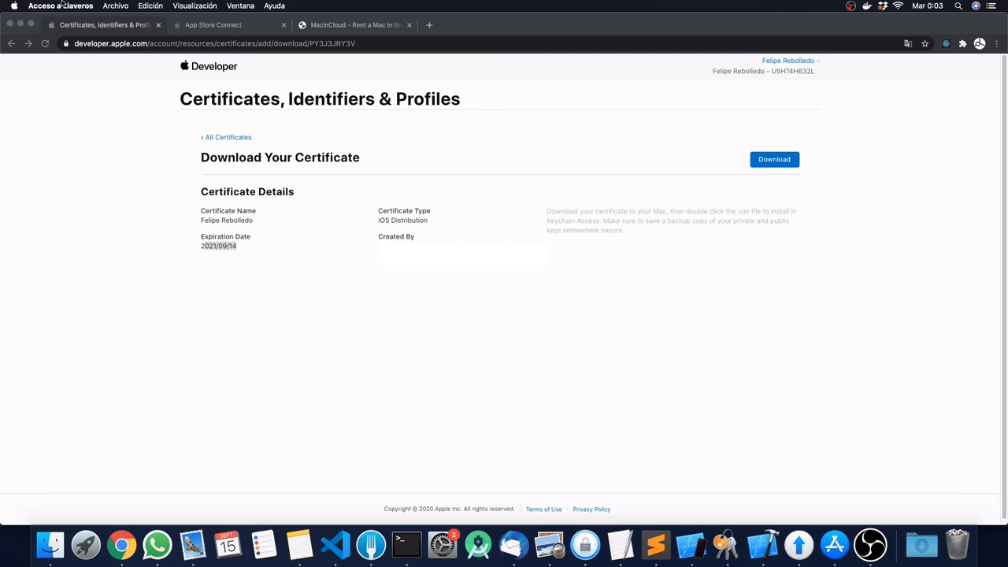
Step: In Keychain Access, expand the iPhone Distribution certificate valid until 14 Sept 2021 and select its private key
{"action": "left_click", "coordinate": [724, 543]}
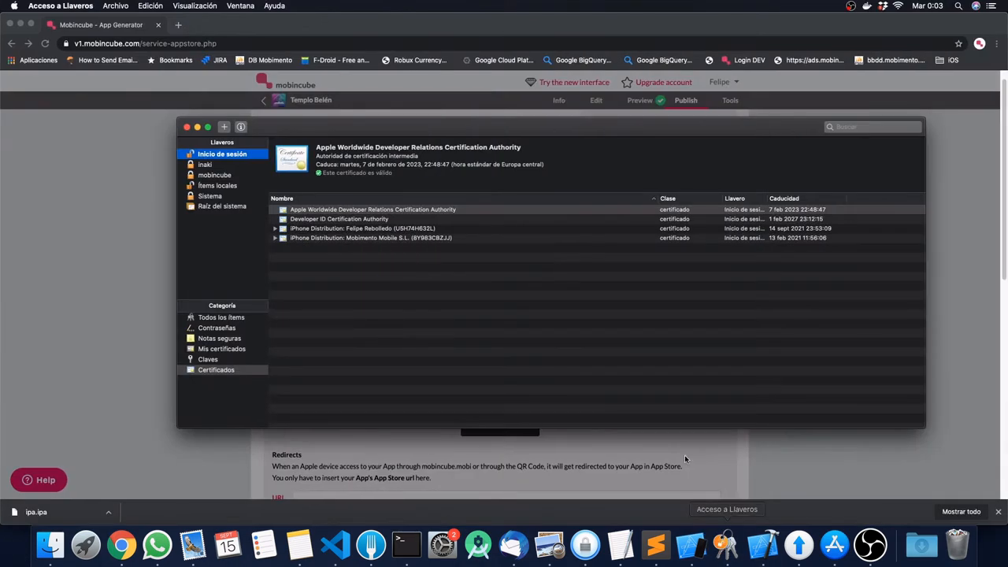
{"action": "left_click", "coordinate": [301, 230]}
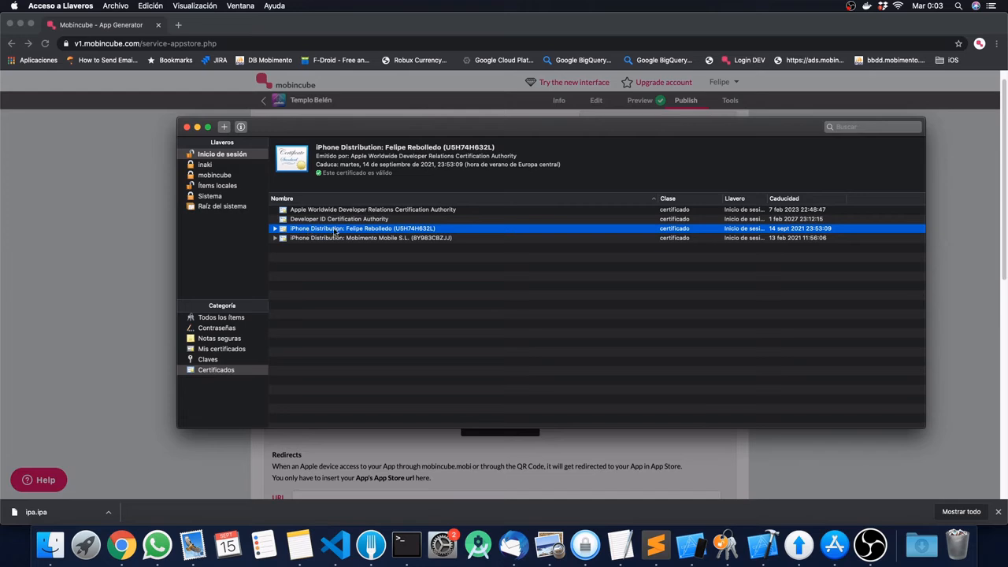
{"action": "left_click", "coordinate": [275, 230]}
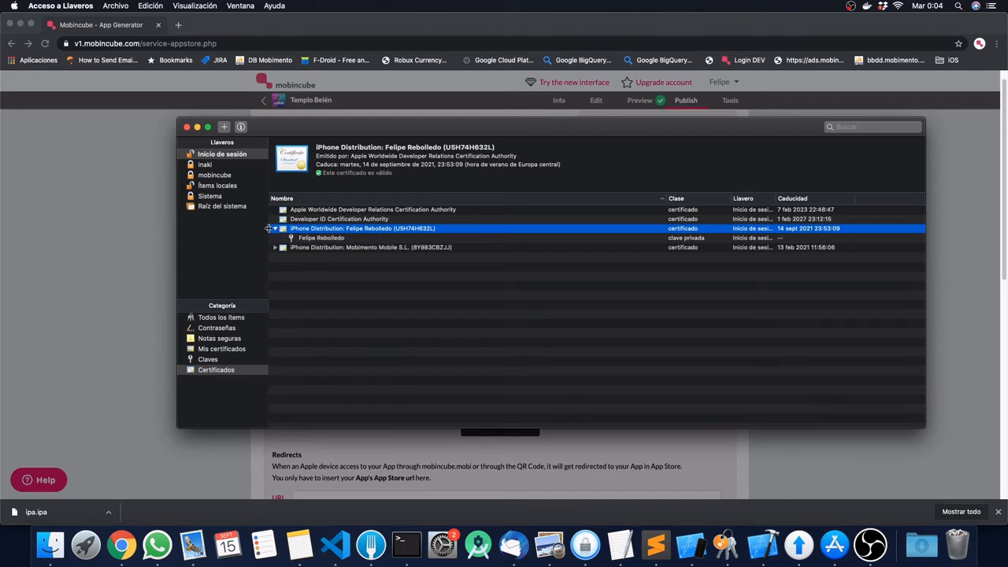
{"action": "left_click", "coordinate": [308, 241]}
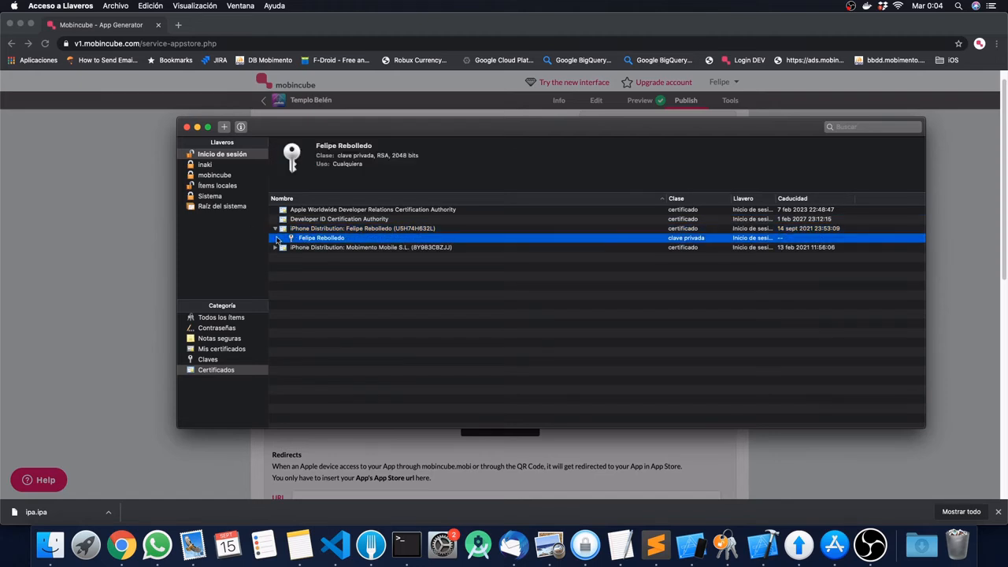
Step: Export the private key to Escritorio as felipe.p12 in .p12 format
{"action": "right_click", "coordinate": [323, 241]}
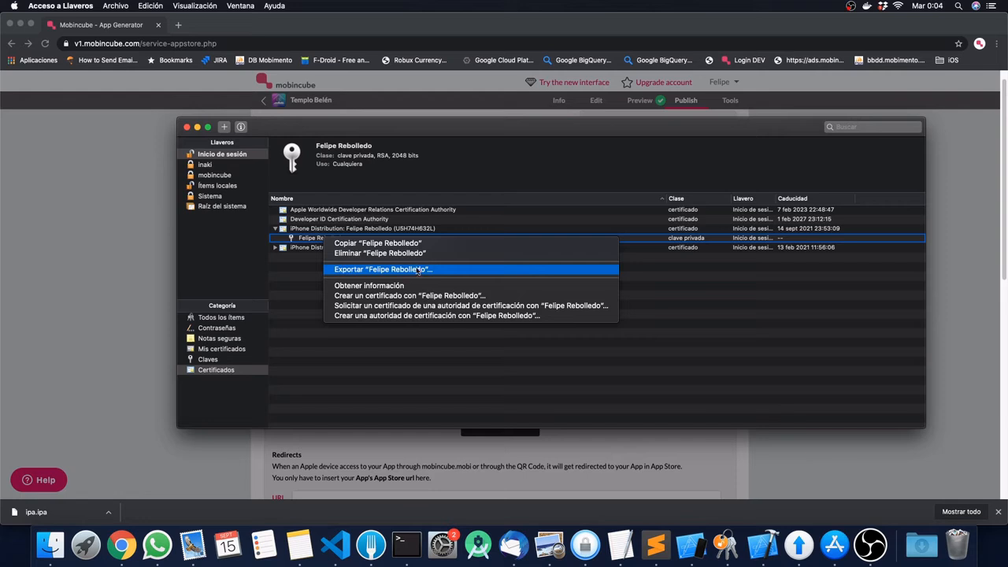
{"action": "left_click", "coordinate": [309, 277]}
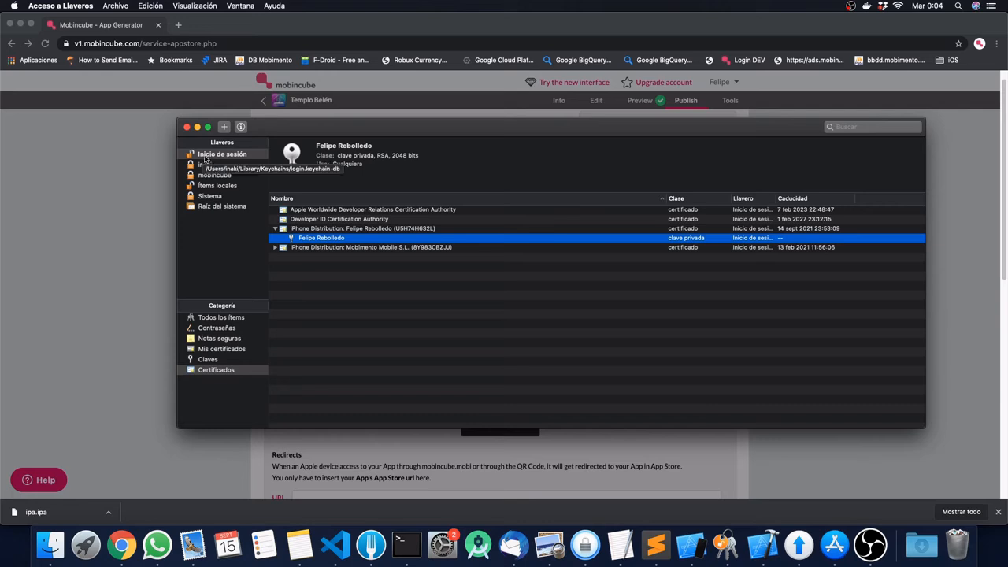
{"action": "right_click", "coordinate": [335, 238]}
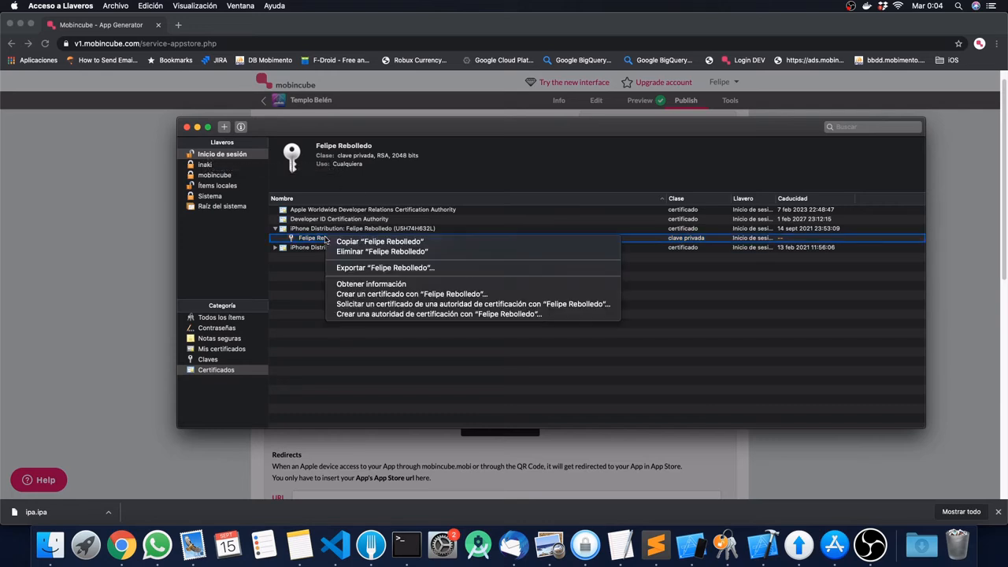
{"action": "left_click", "coordinate": [363, 268]}
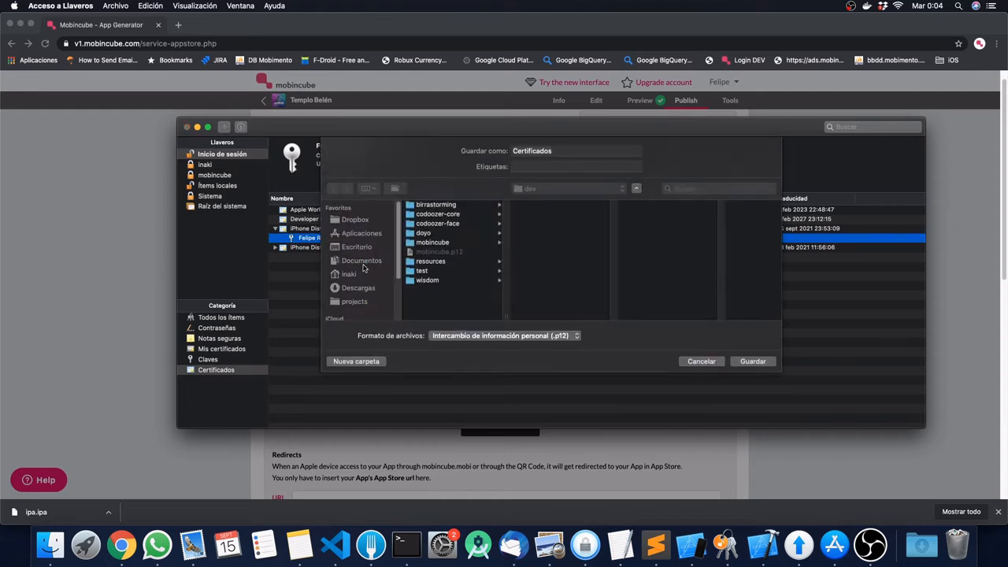
{"action": "left_click", "coordinate": [353, 249]}
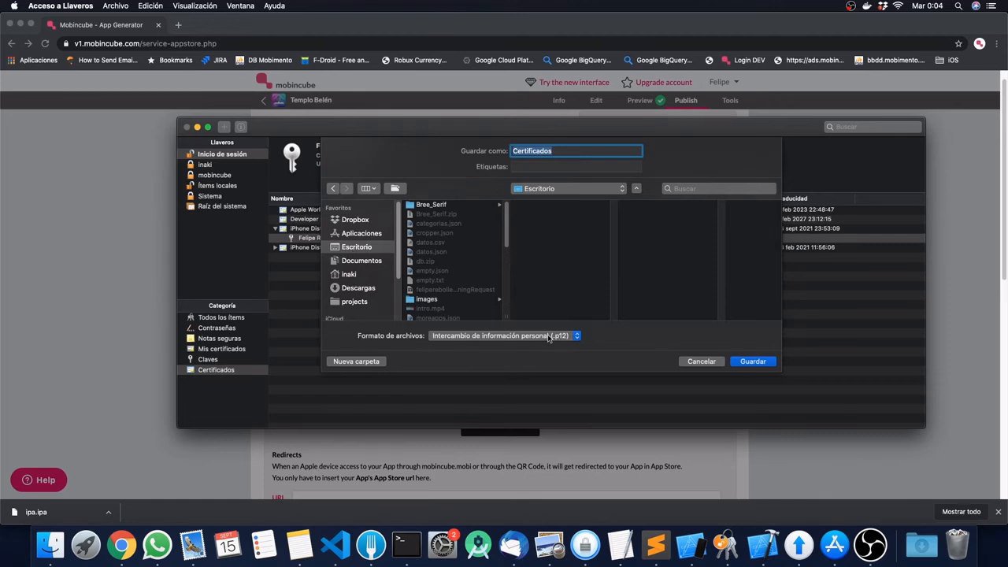
{"action": "left_click", "coordinate": [562, 152]}
{"action": "type", "text": "felipe"}
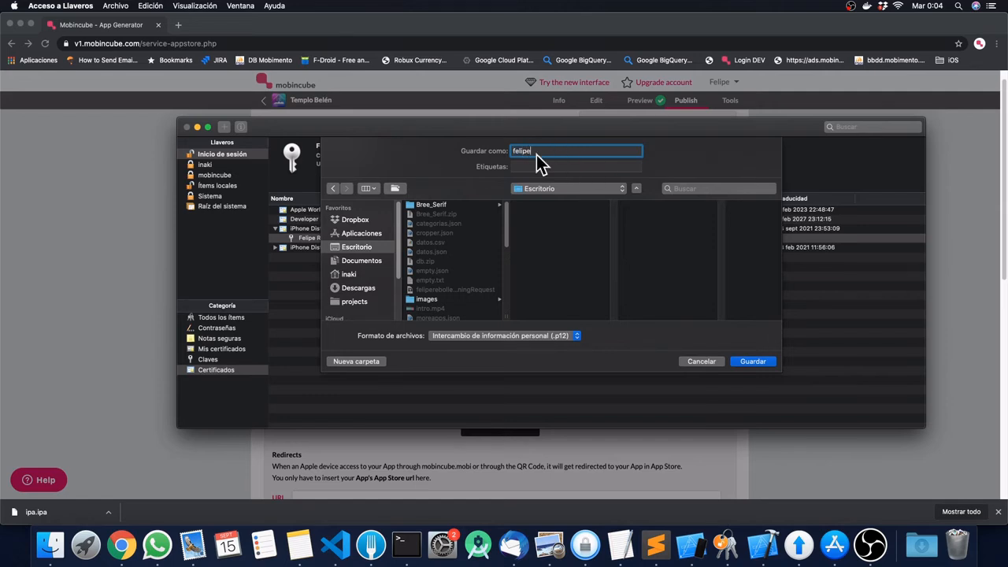
{"action": "left_click", "coordinate": [753, 361]}
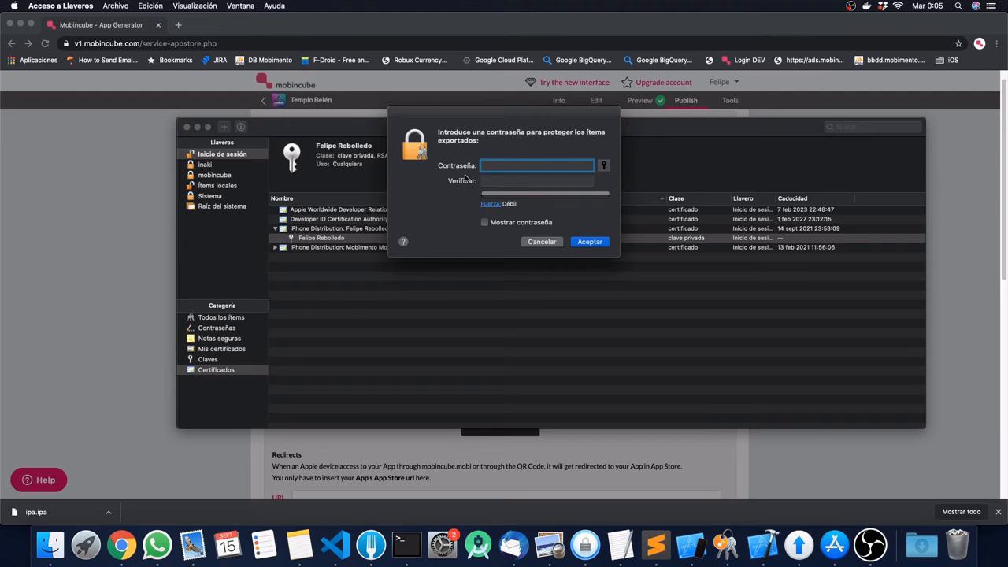
Step: Confirm the export protection password and enter the login keychain password to allow the key export
{"action": "left_click", "coordinate": [588, 242]}
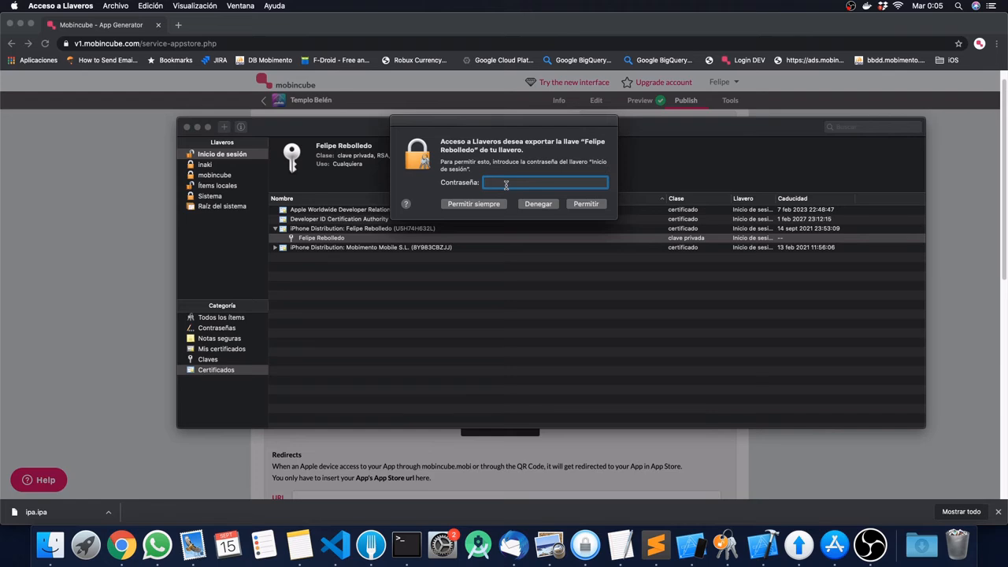
{"action": "type", "text": "****"}
{"action": "left_click", "coordinate": [598, 206]}
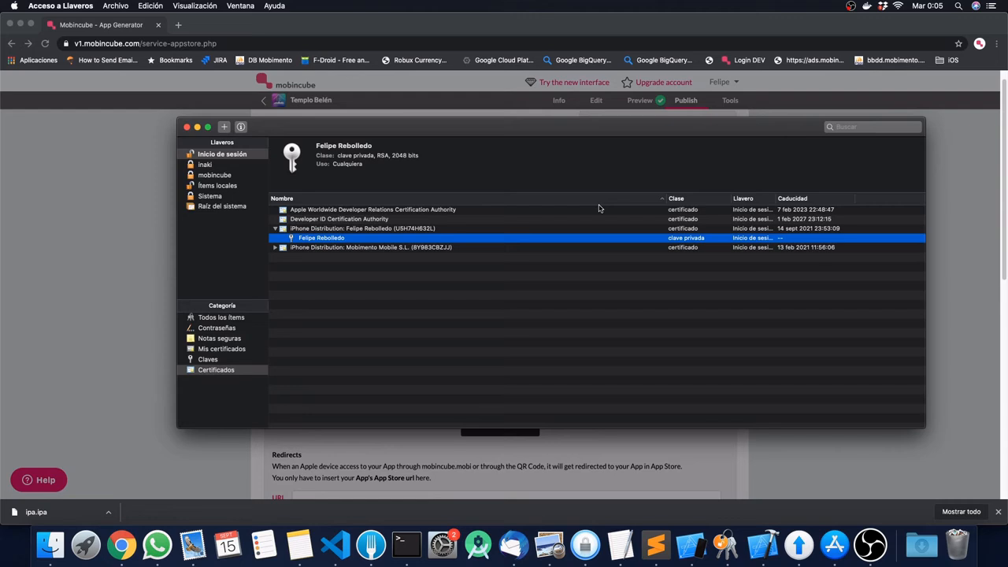
Step: Show the desktop, move felipe.p12 to its upper left, and bring the windows back
{"action": "key", "text": "F11"}
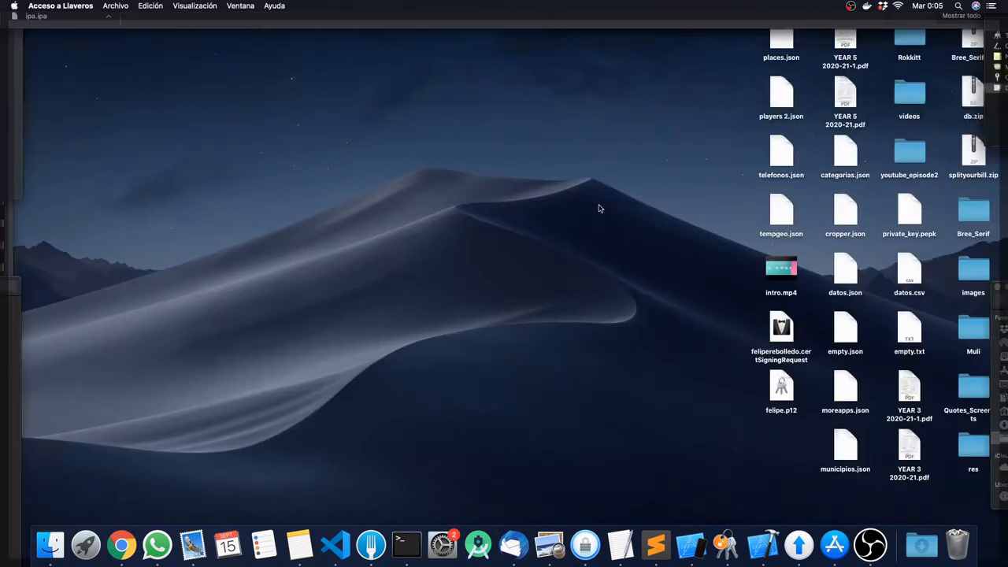
{"action": "left_click", "coordinate": [789, 392]}
{"action": "left_click_drag", "start_coordinate": [791, 390], "coordinate": [274, 110]}
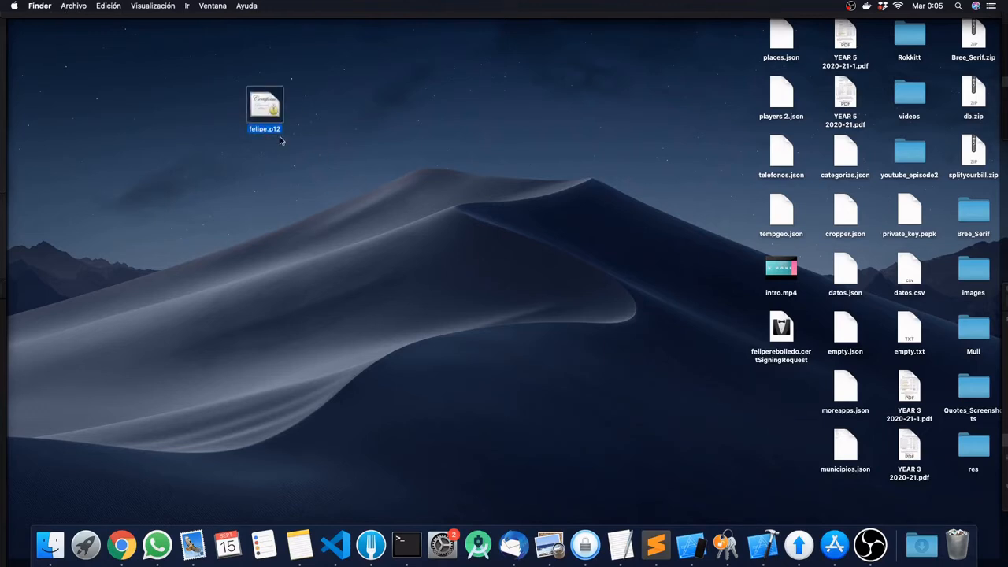
{"action": "key", "text": "F11"}
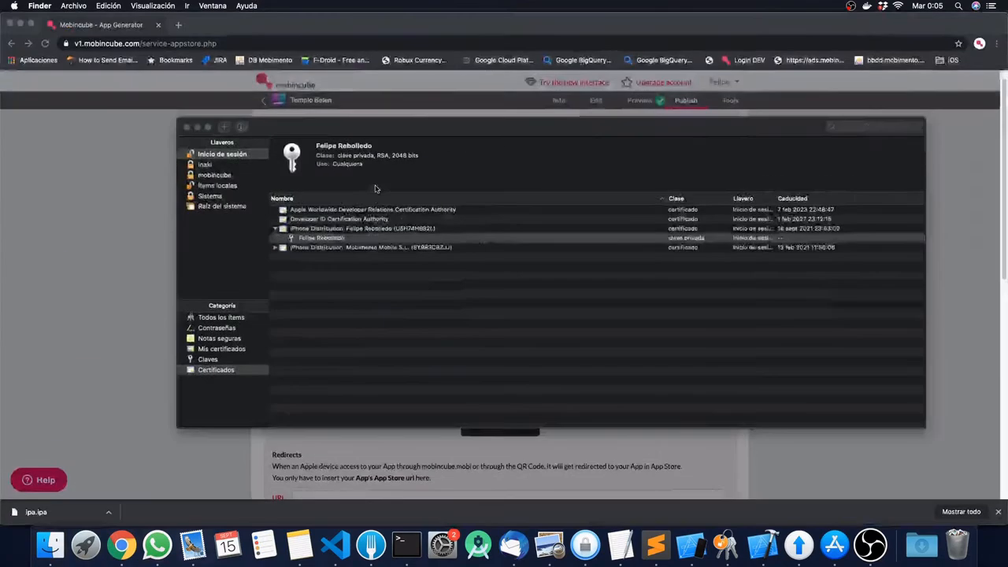
Step: Attach felipe.p12 from Escritorio as the P12 file in Mobincube's IPA dialog
{"action": "left_click", "coordinate": [100, 199]}
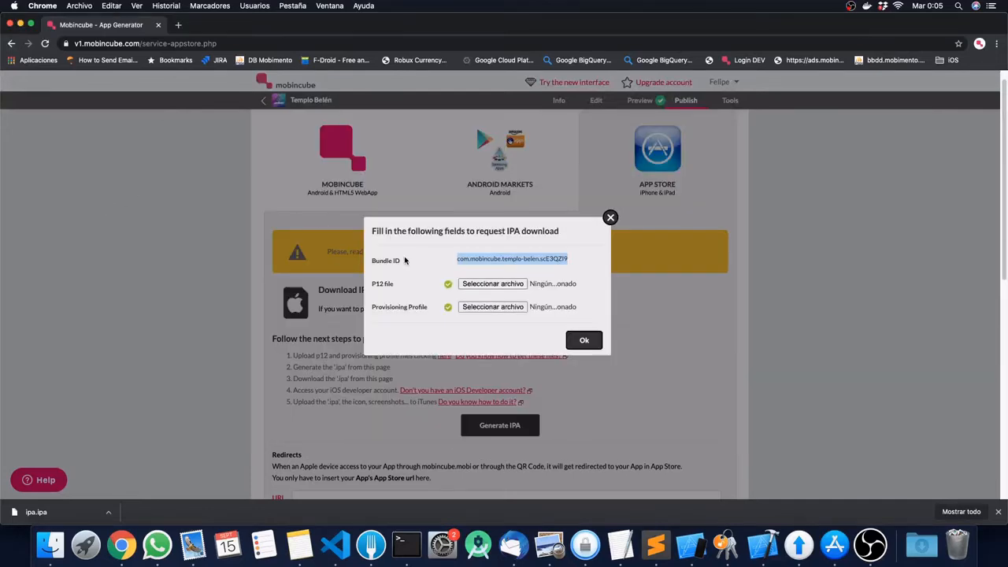
{"action": "left_click", "coordinate": [493, 284]}
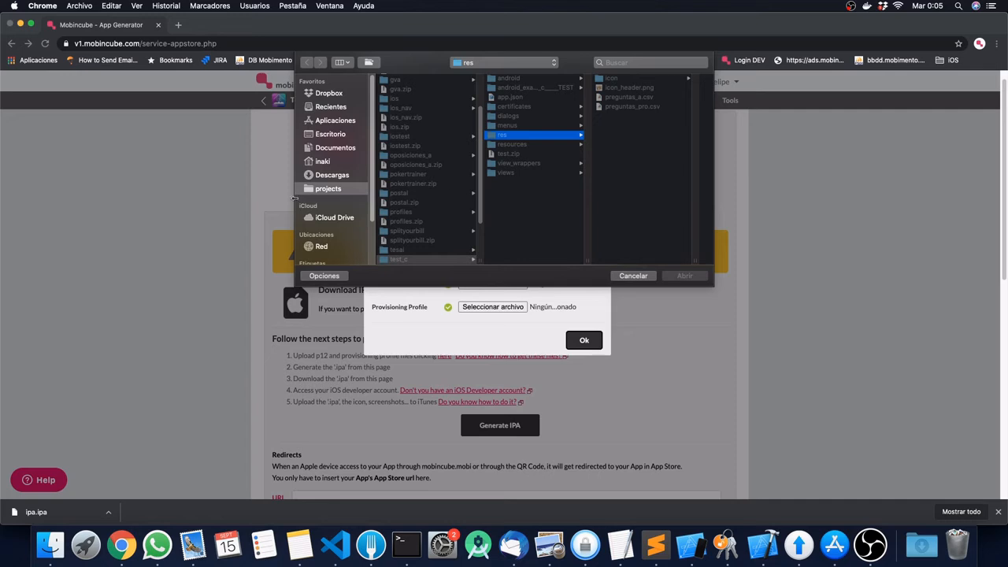
{"action": "left_click", "coordinate": [330, 134]}
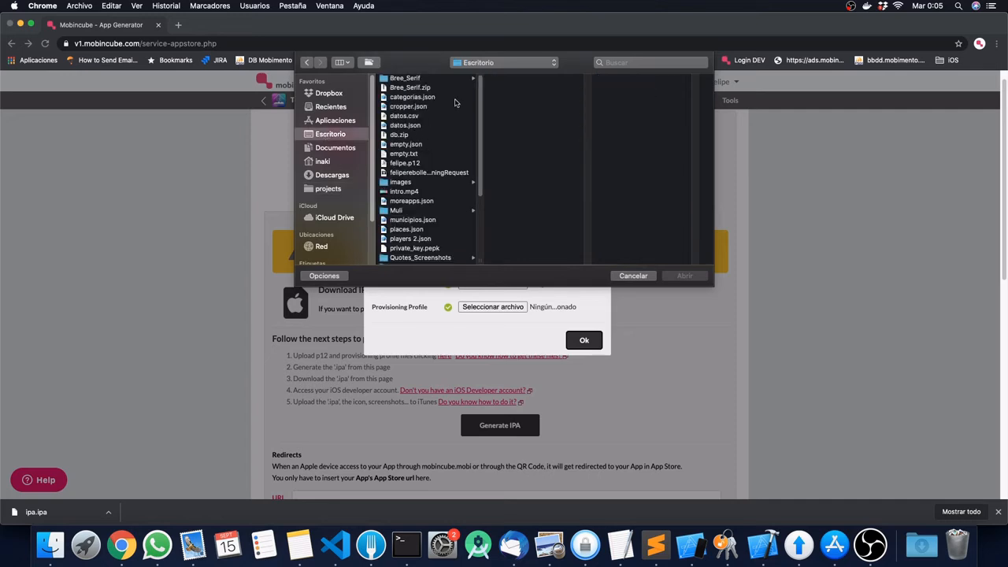
{"action": "left_click", "coordinate": [392, 164]}
{"action": "left_click", "coordinate": [696, 278]}
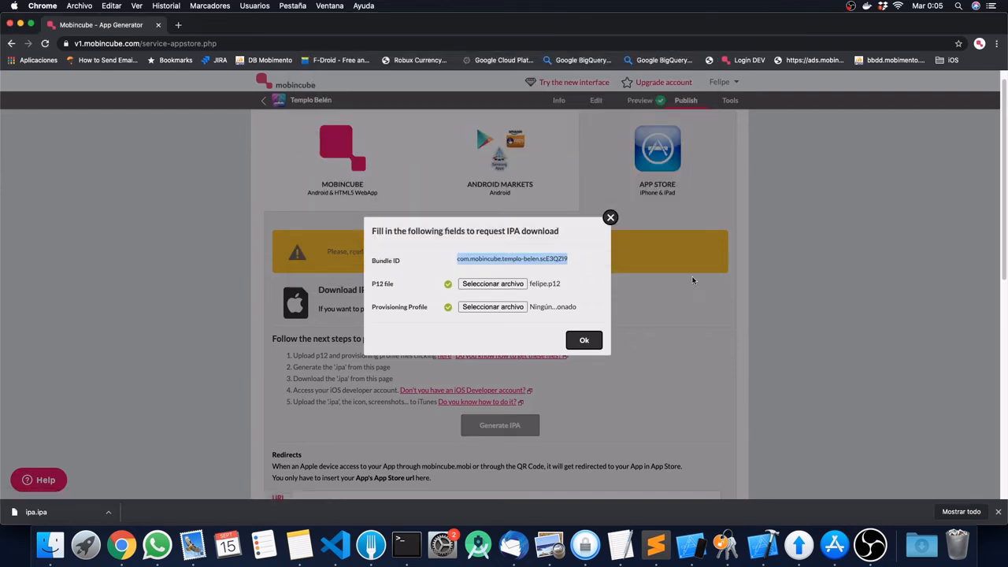
{"action": "left_click_drag", "start_coordinate": [429, 308], "coordinate": [373, 310]}
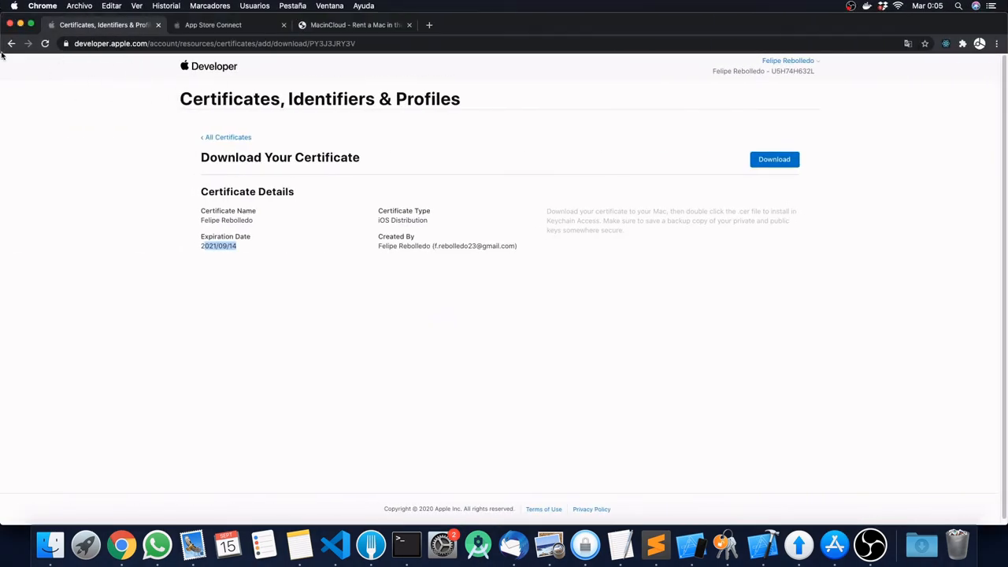
Step: Go back to All Certificates, then open Identifiers to see the Templo Belen ICPCH App ID
{"action": "left_click", "coordinate": [227, 137]}
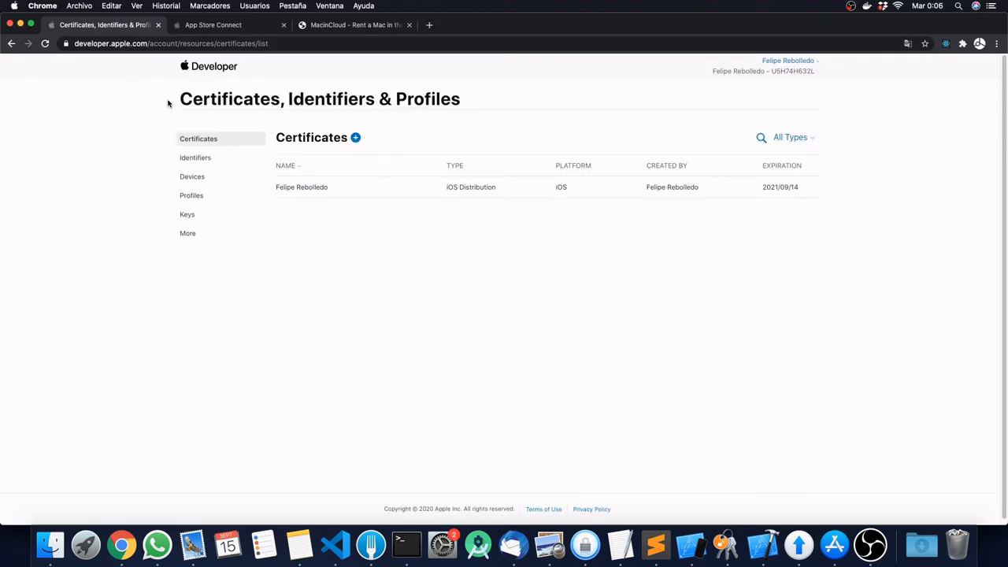
{"action": "left_click", "coordinate": [196, 158]}
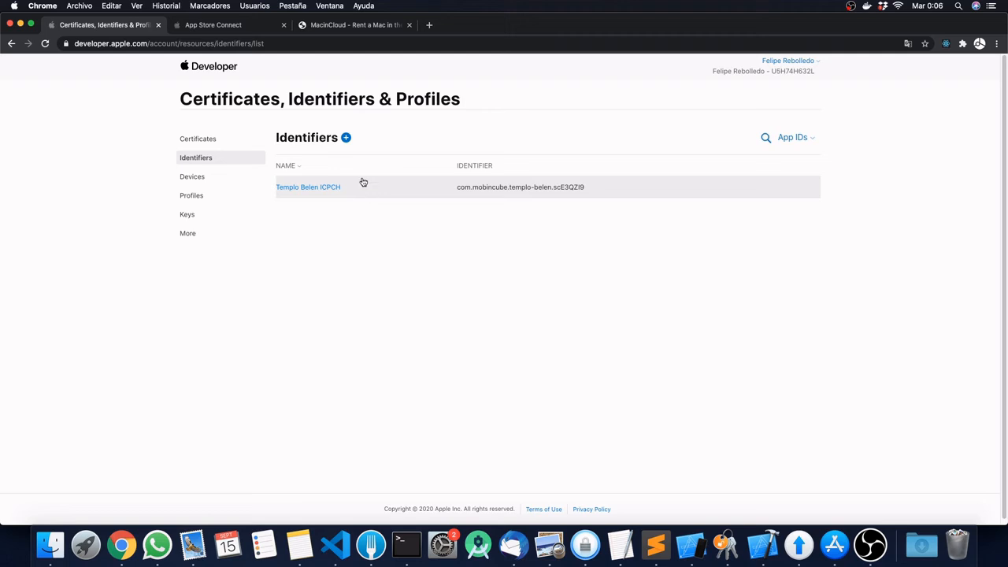
Step: Start registering a new App ID of type App, with the description 'my test'
{"action": "left_click", "coordinate": [347, 138]}
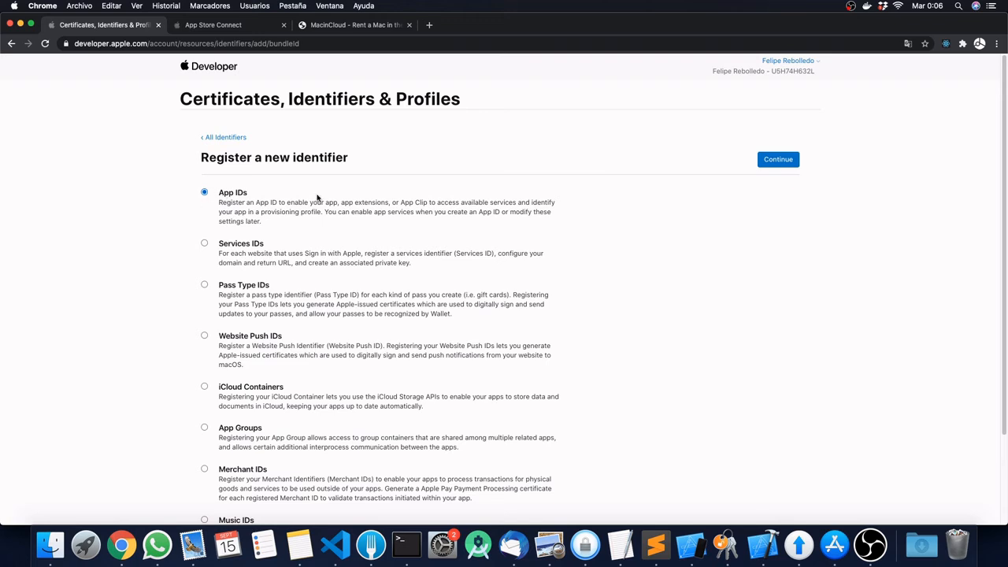
{"action": "left_click", "coordinate": [778, 160]}
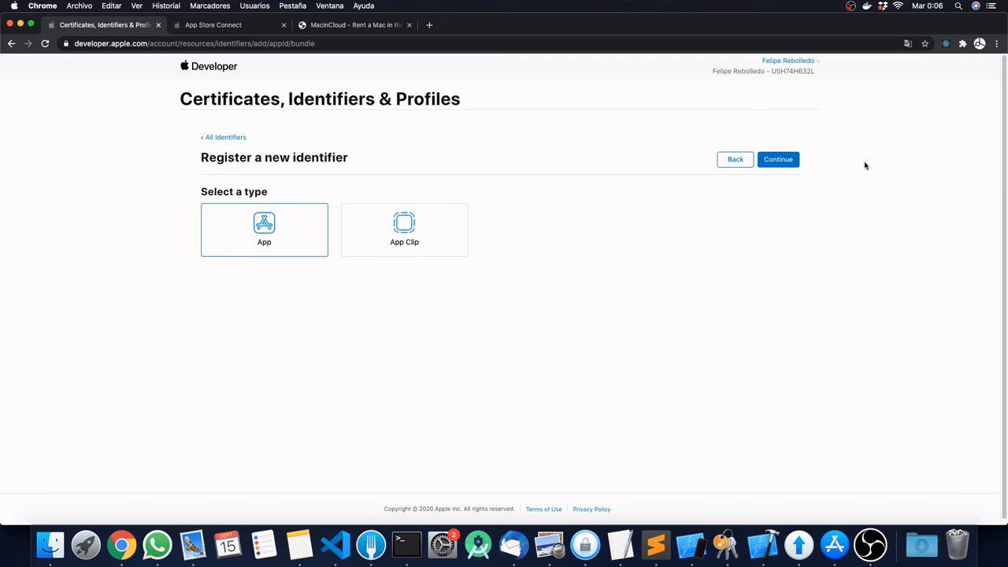
{"action": "left_click", "coordinate": [779, 162]}
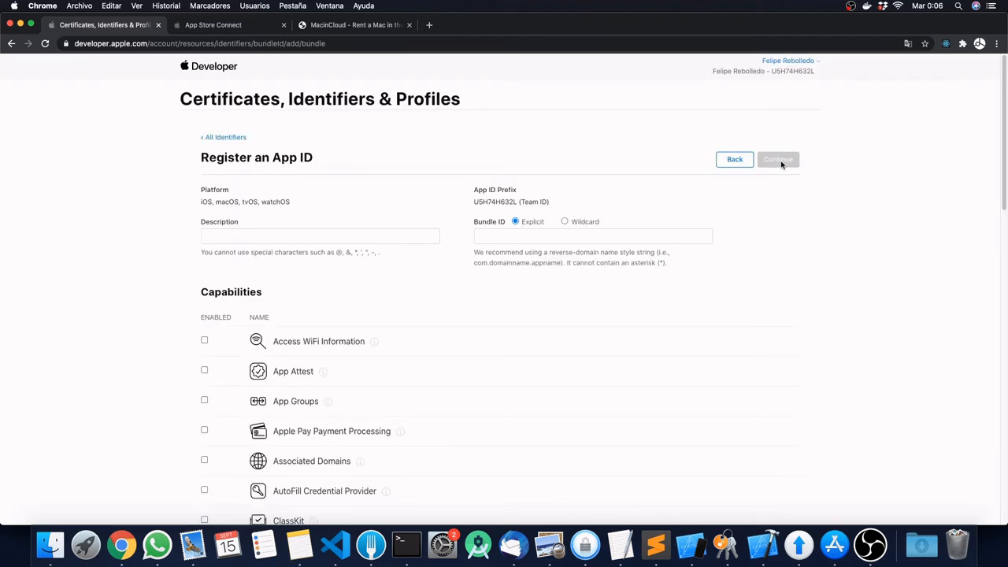
{"action": "left_click", "coordinate": [290, 235]}
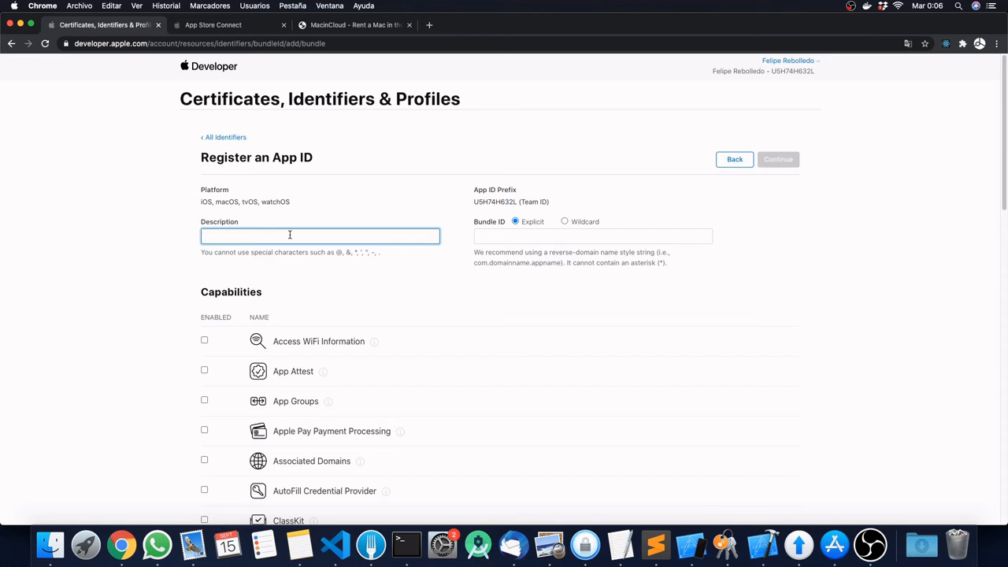
{"action": "type", "text": "my test"}
Step: Copy the app's bundle ID from the Mobincube dialog
{"action": "left_click", "coordinate": [528, 240]}
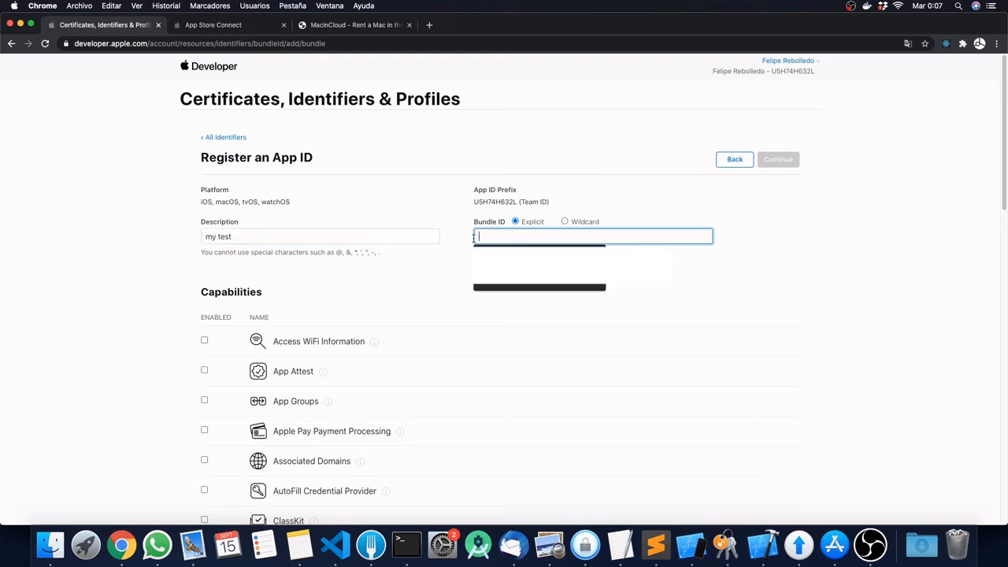
{"action": "left_click", "coordinate": [798, 292]}
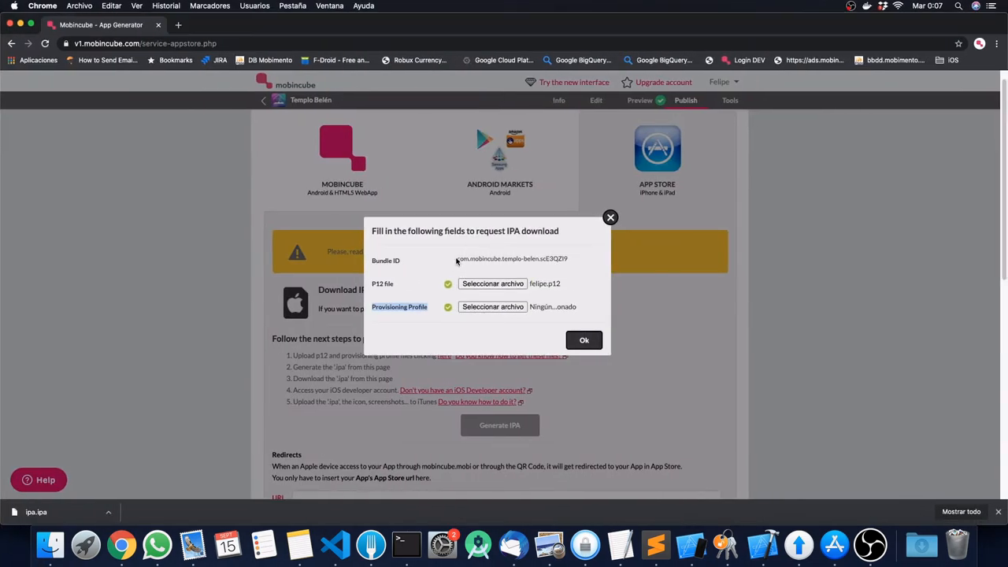
{"action": "left_click_drag", "start_coordinate": [457, 260], "coordinate": [568, 264]}
{"action": "key", "text": "super+c"}
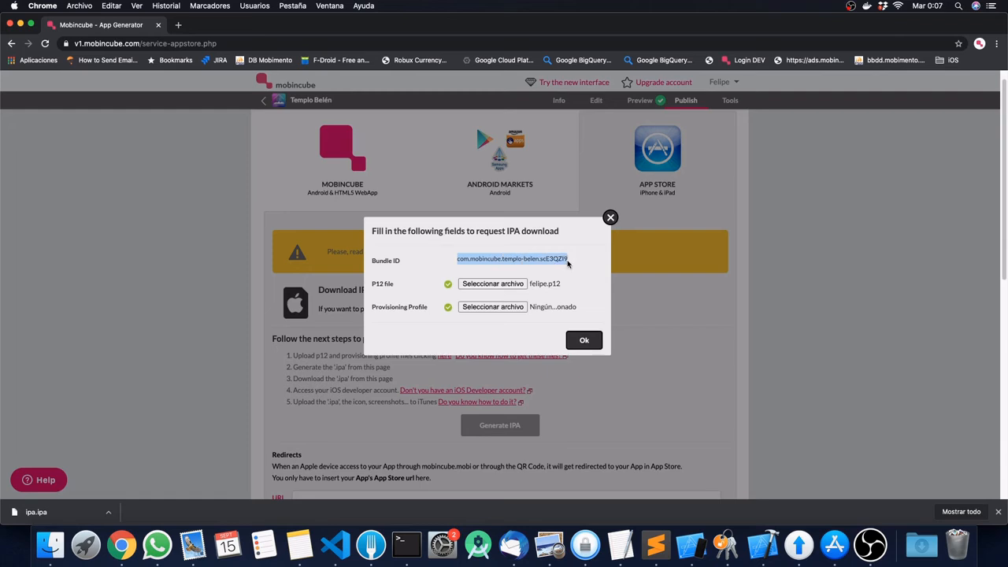
{"action": "key", "text": "ctrl+Left"}
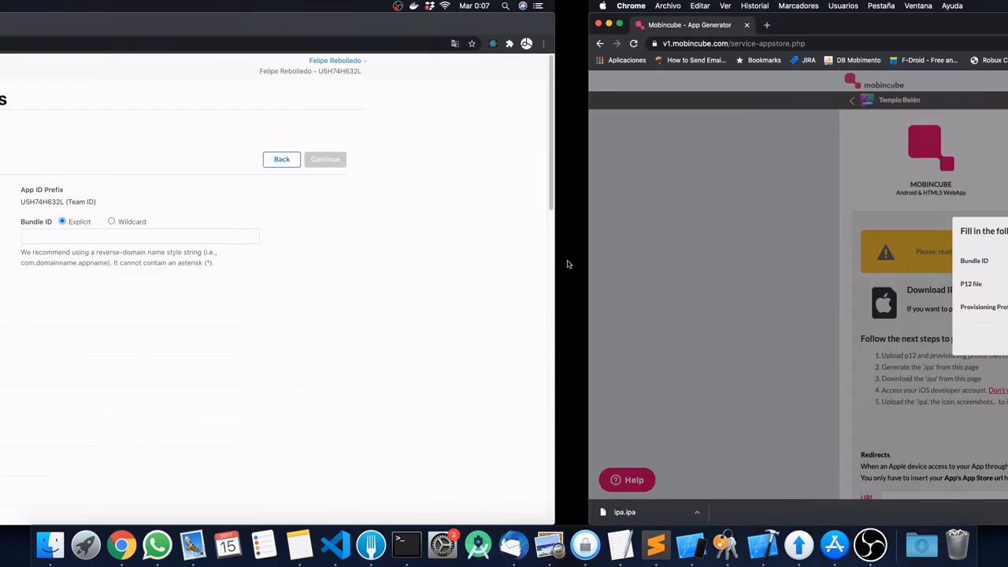
Step: Set the Bundle ID to com.mobincube.templo-belen.scE3QZI9dsfsdakjdshf by pasting and appending 'dsfsdakjdshf'
{"action": "left_click", "coordinate": [508, 238]}
{"action": "key", "text": "super+v"}
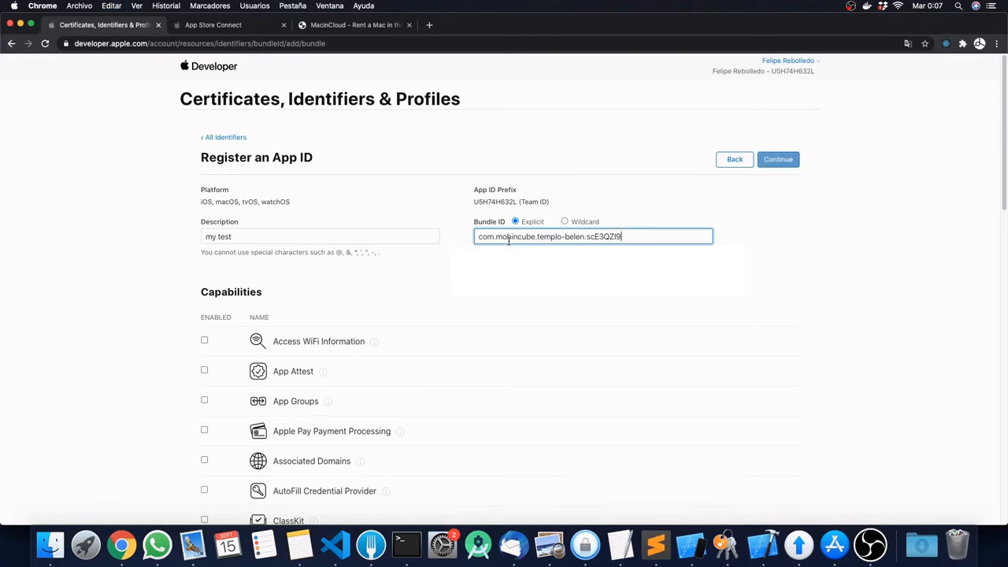
{"action": "key", "text": "super+a"}
{"action": "key", "text": "super+c"}
{"action": "key", "text": "BackSpace"}
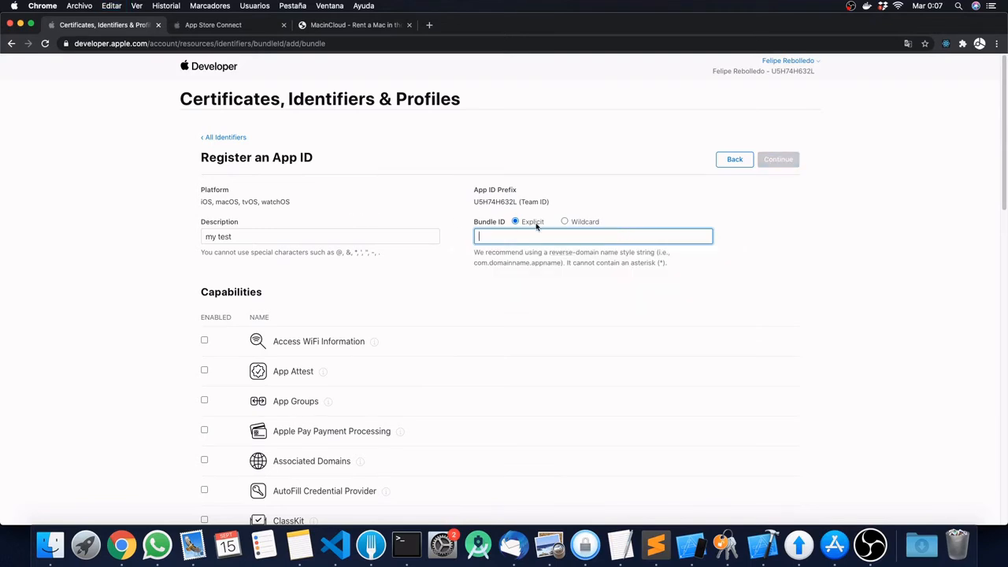
{"action": "key", "text": "super+v"}
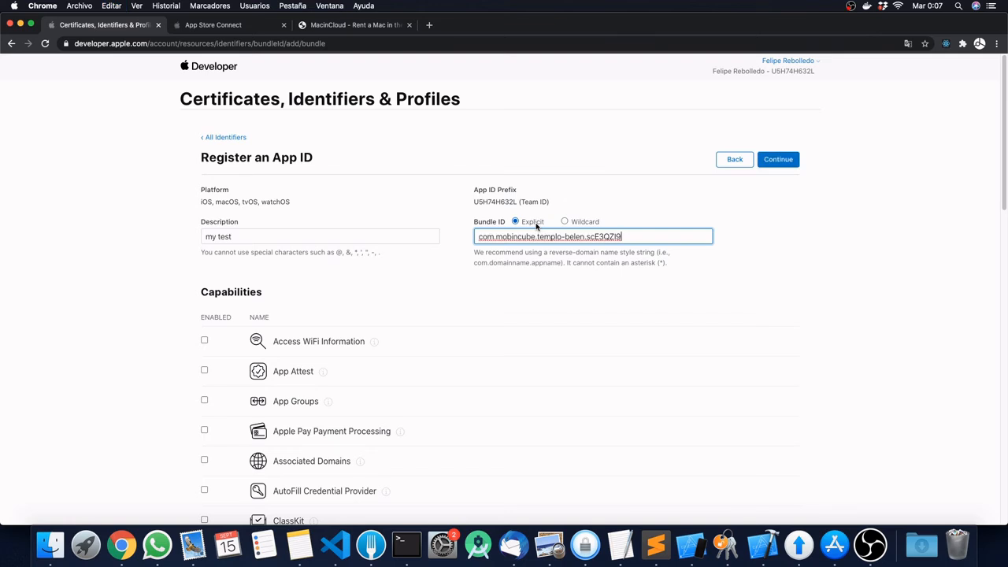
{"action": "type", "text": "dsfsdakjdshf"}
Step: Enable the Push Notifications capability for the new App ID
{"action": "scroll", "coordinate": [254, 228], "scroll_direction": "down", "scroll_amount": 3}
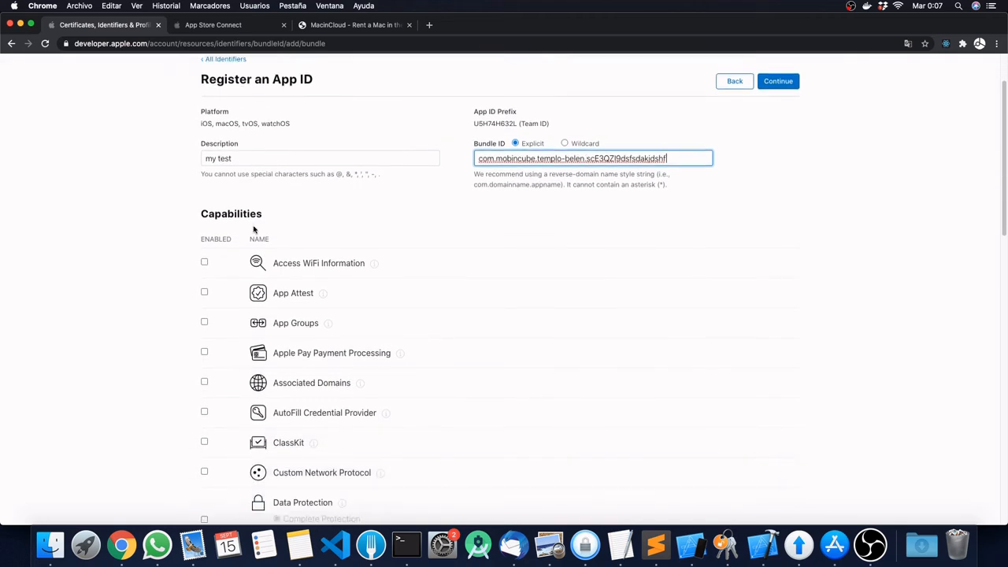
{"action": "scroll", "coordinate": [255, 228], "scroll_direction": "down", "scroll_amount": 3}
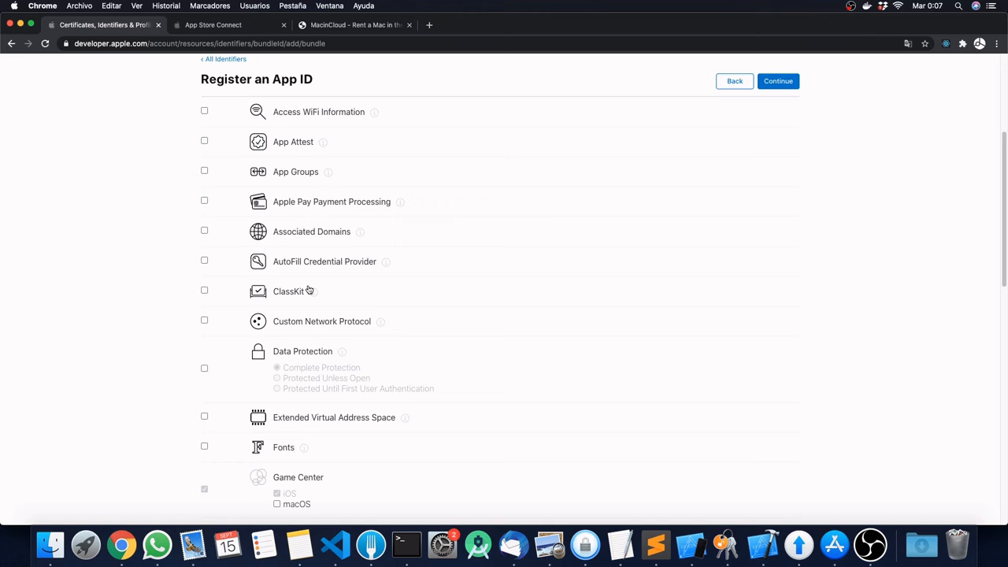
{"action": "scroll", "coordinate": [308, 290], "scroll_direction": "down", "scroll_amount": 10}
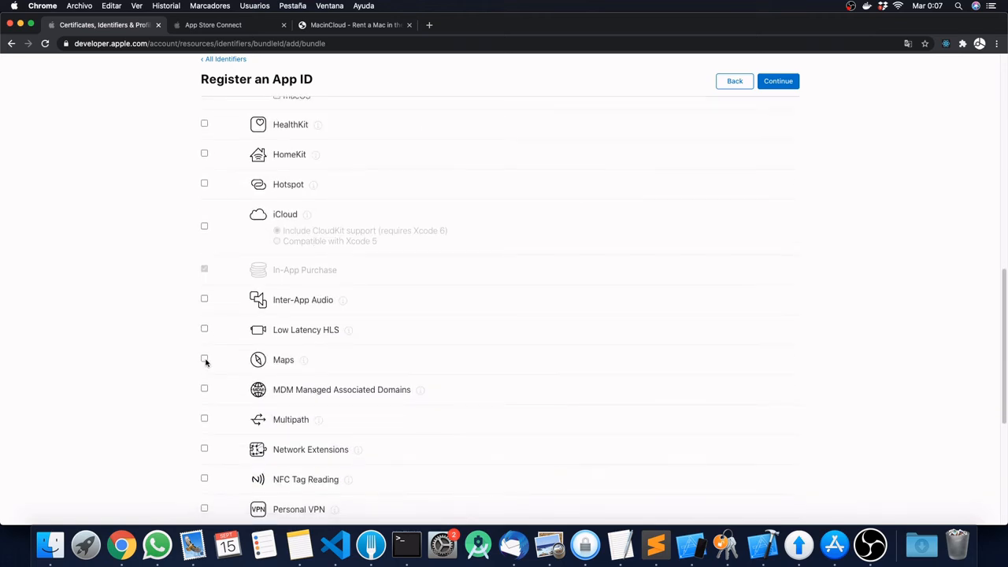
{"action": "scroll", "coordinate": [327, 328], "scroll_direction": "down", "scroll_amount": 5}
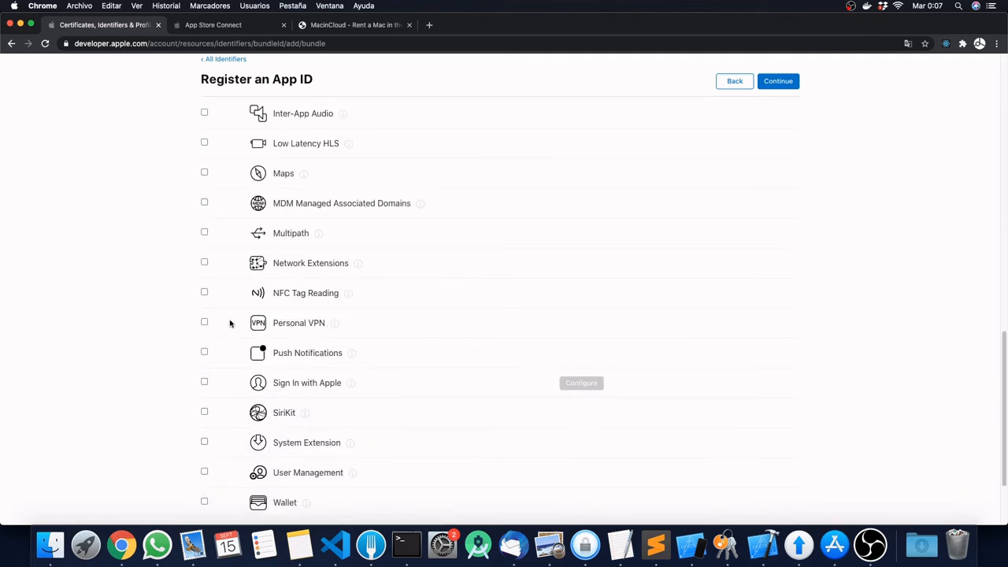
{"action": "scroll", "coordinate": [234, 276], "scroll_direction": "down", "scroll_amount": 3}
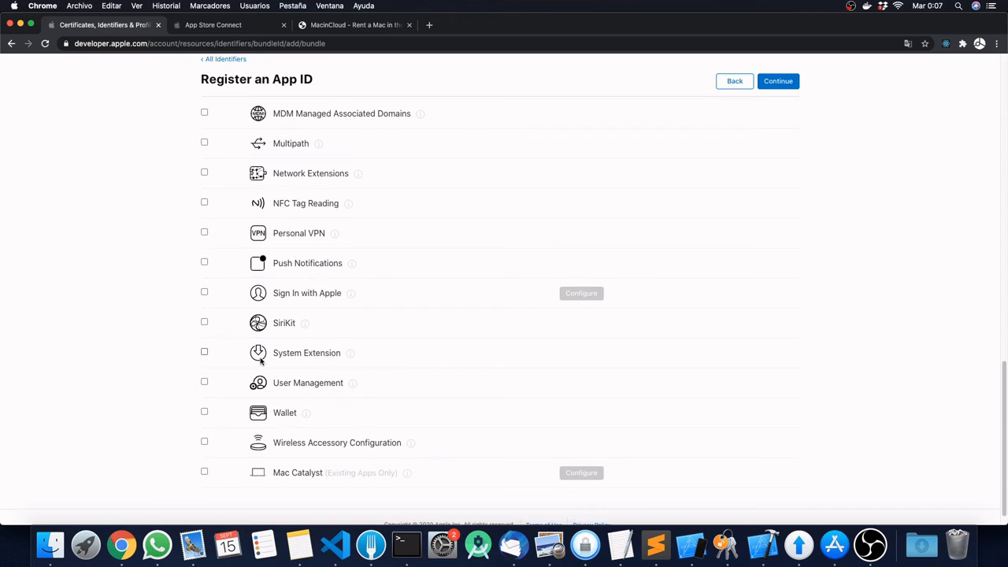
{"action": "scroll", "coordinate": [252, 331], "scroll_direction": "up", "scroll_amount": 4}
{"action": "scroll", "coordinate": [261, 361], "scroll_direction": "up", "scroll_amount": 7}
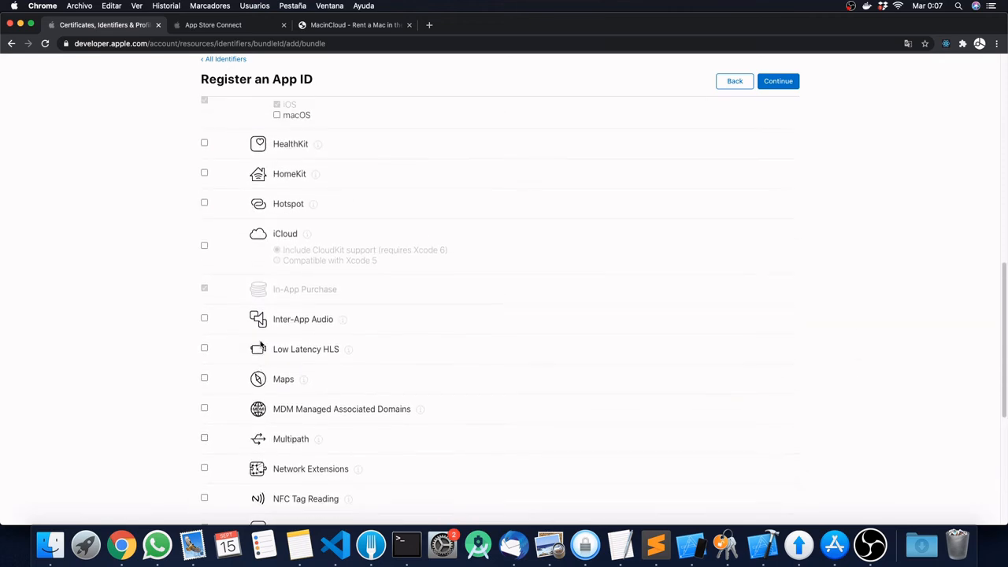
{"action": "scroll", "coordinate": [261, 344], "scroll_direction": "up", "scroll_amount": 11}
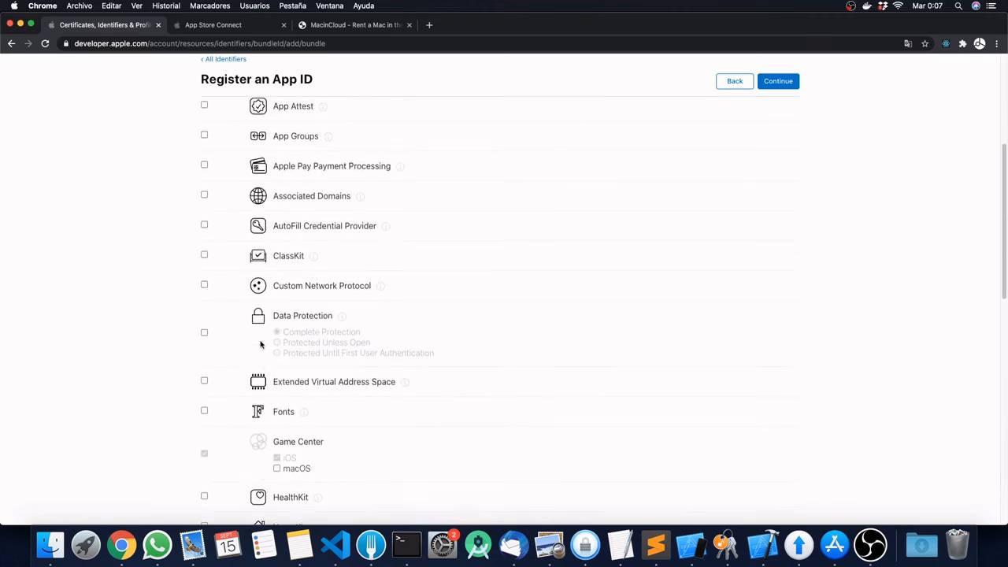
{"action": "scroll", "coordinate": [260, 344], "scroll_direction": "down", "scroll_amount": 10}
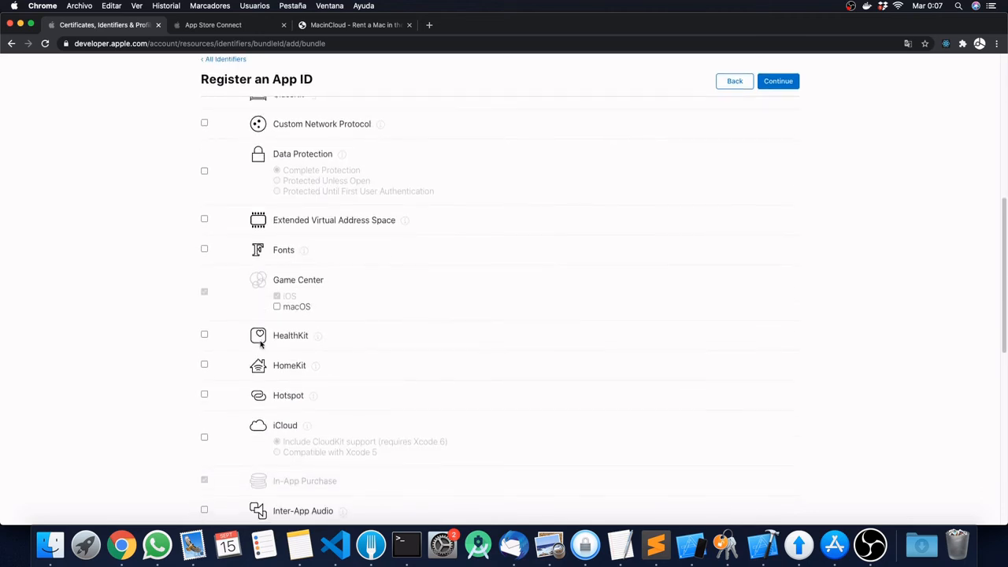
{"action": "scroll", "coordinate": [261, 344], "scroll_direction": "down", "scroll_amount": 2}
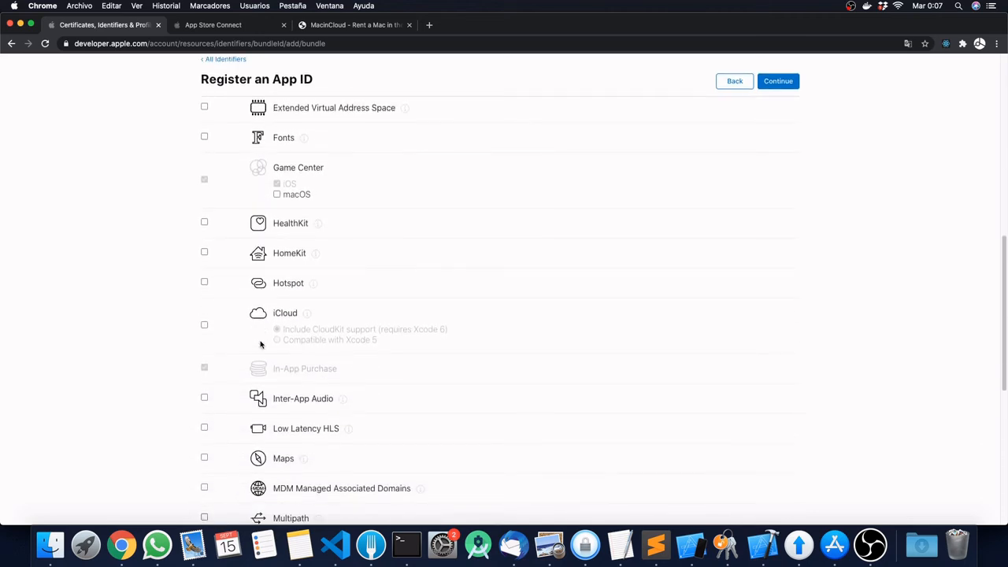
{"action": "scroll", "coordinate": [261, 344], "scroll_direction": "down", "scroll_amount": 1}
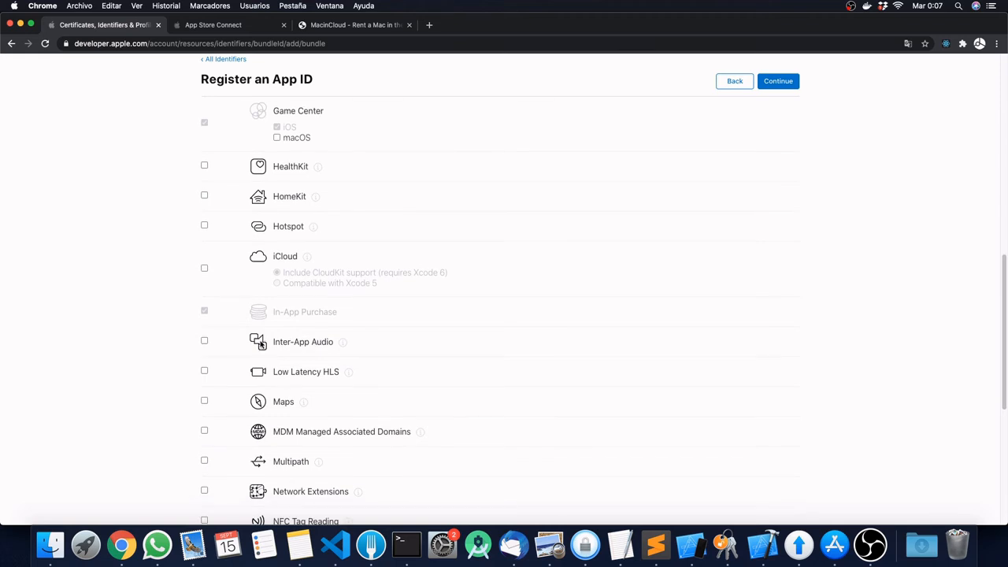
{"action": "scroll", "coordinate": [261, 344], "scroll_direction": "down", "scroll_amount": 2}
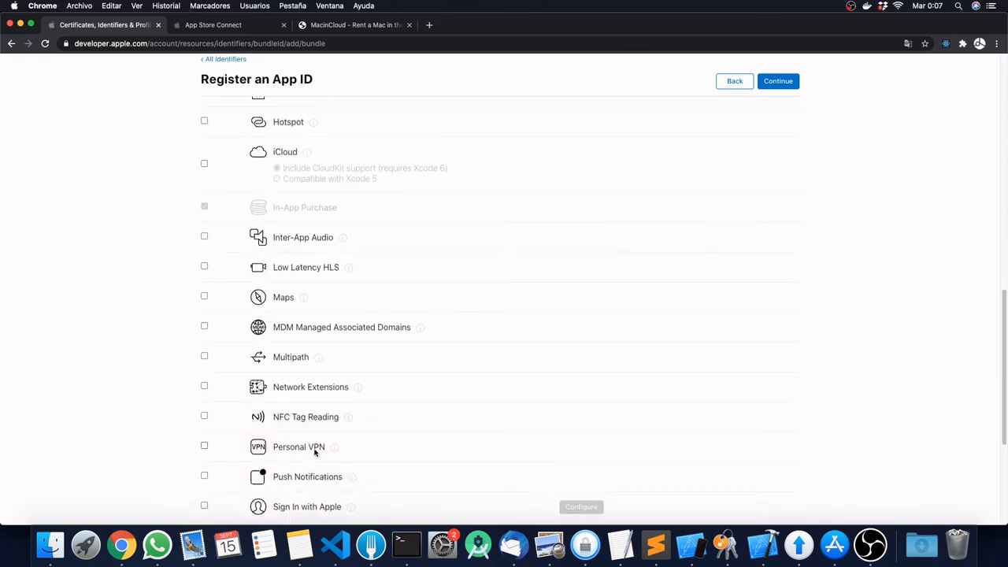
{"action": "left_click", "coordinate": [203, 477]}
{"action": "scroll", "coordinate": [756, 344], "scroll_direction": "up", "scroll_amount": 15}
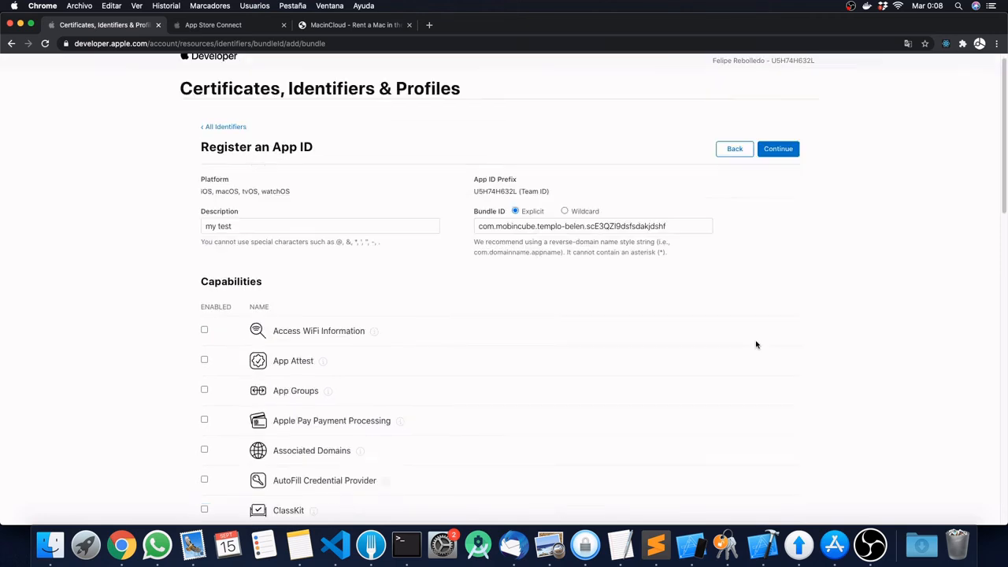
Step: Review and register the 'my test' App ID com.mobincube.templo-belen.scE3QZI9dsfsdakjdshf
{"action": "left_click", "coordinate": [778, 159]}
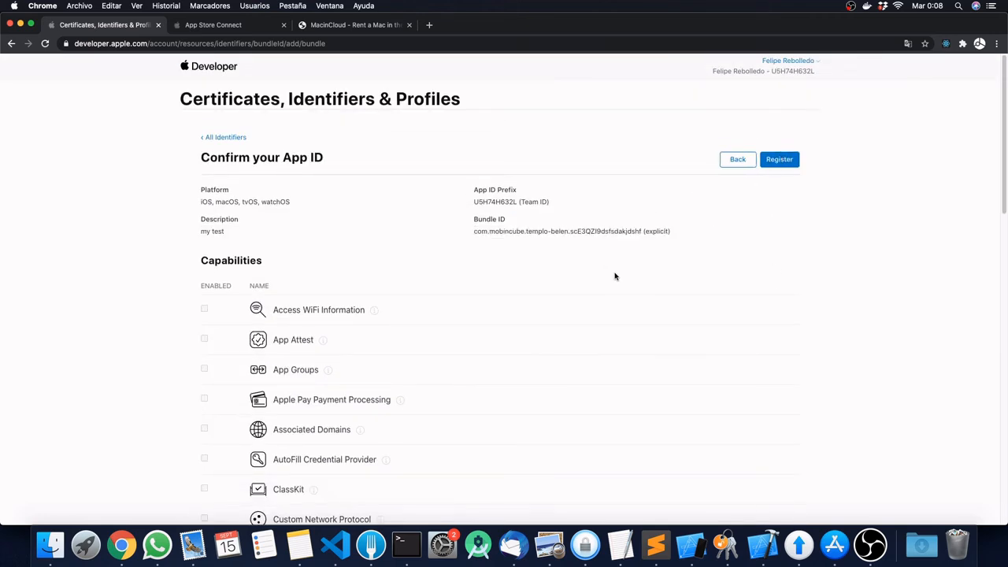
{"action": "scroll", "coordinate": [279, 355], "scroll_direction": "down", "scroll_amount": 5}
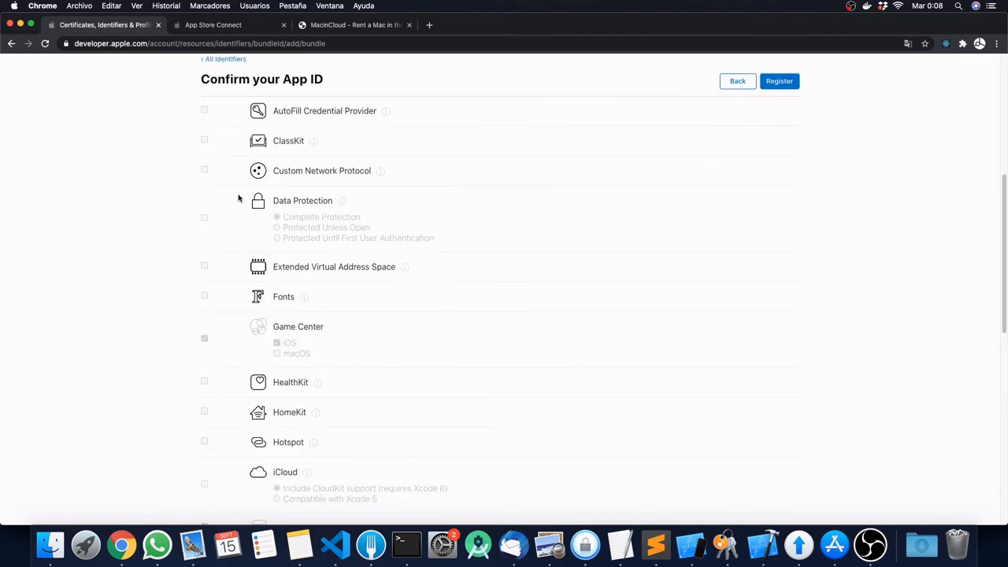
{"action": "scroll", "coordinate": [241, 202], "scroll_direction": "down", "scroll_amount": 10}
{"action": "scroll", "coordinate": [239, 236], "scroll_direction": "up", "scroll_amount": 15}
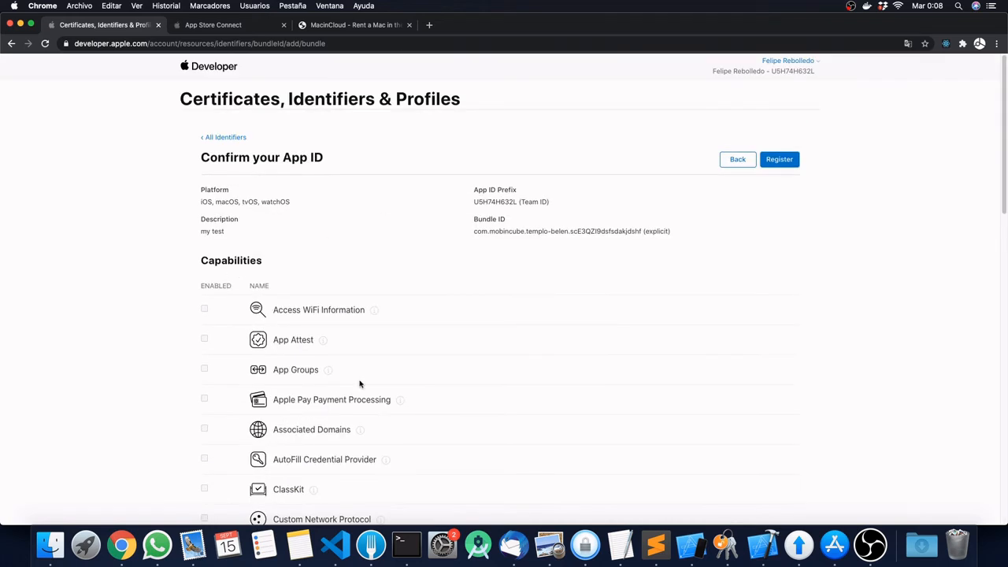
{"action": "left_click", "coordinate": [783, 160]}
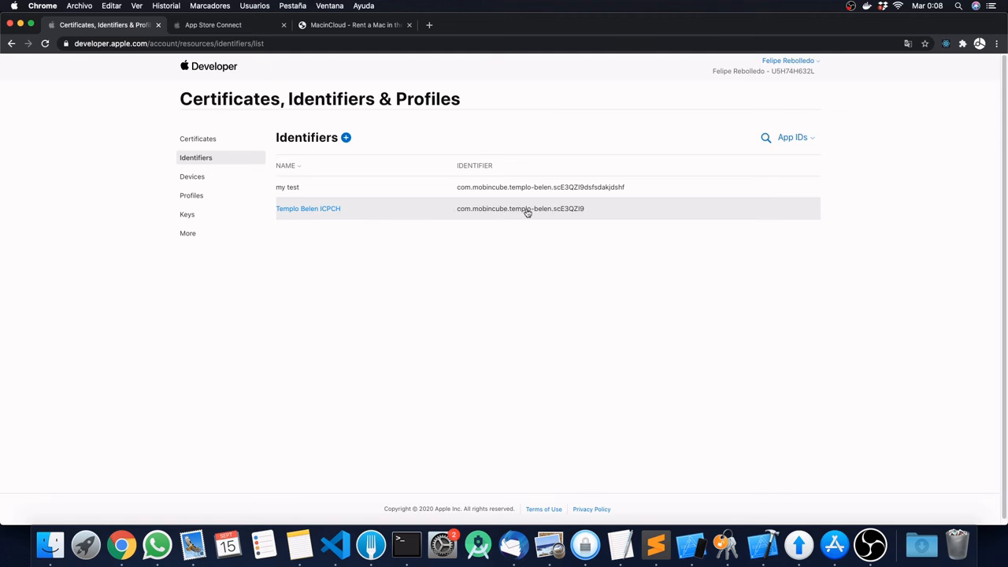
Step: Remove the Templo Belen ICPCH profile, check Identifiers, then return to the empty Profiles list
{"action": "left_click", "coordinate": [184, 197]}
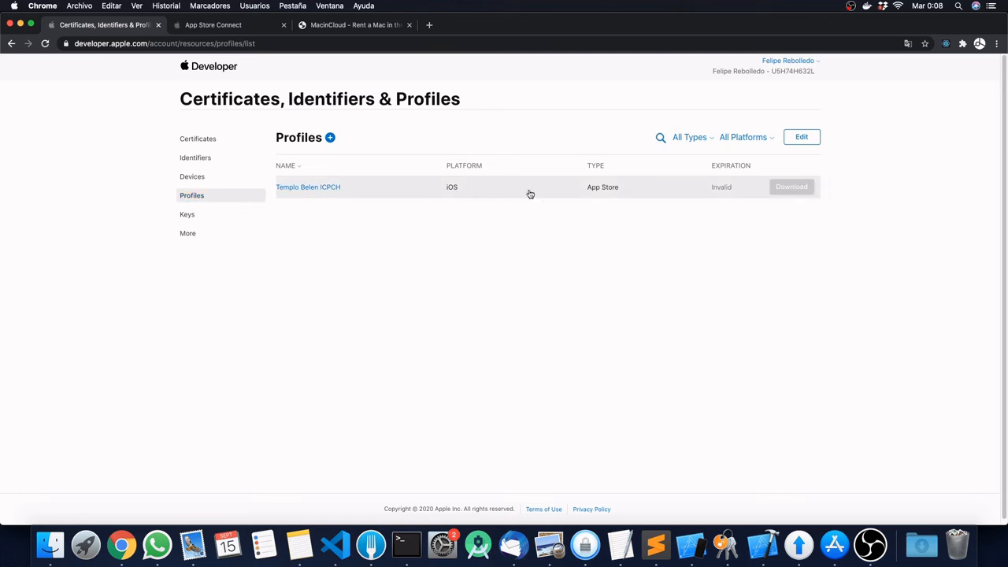
{"action": "left_click", "coordinate": [386, 194]}
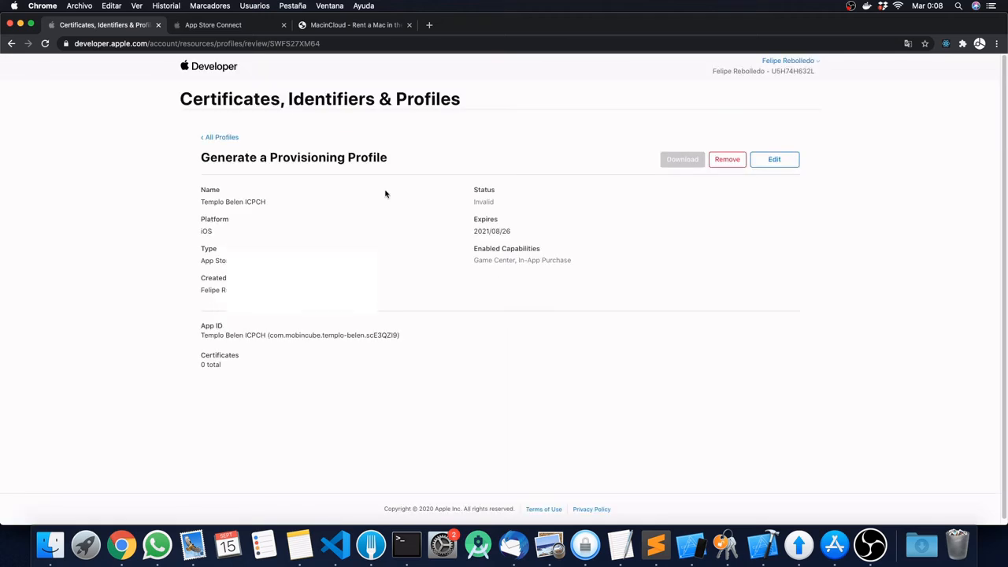
{"action": "left_click", "coordinate": [728, 159]}
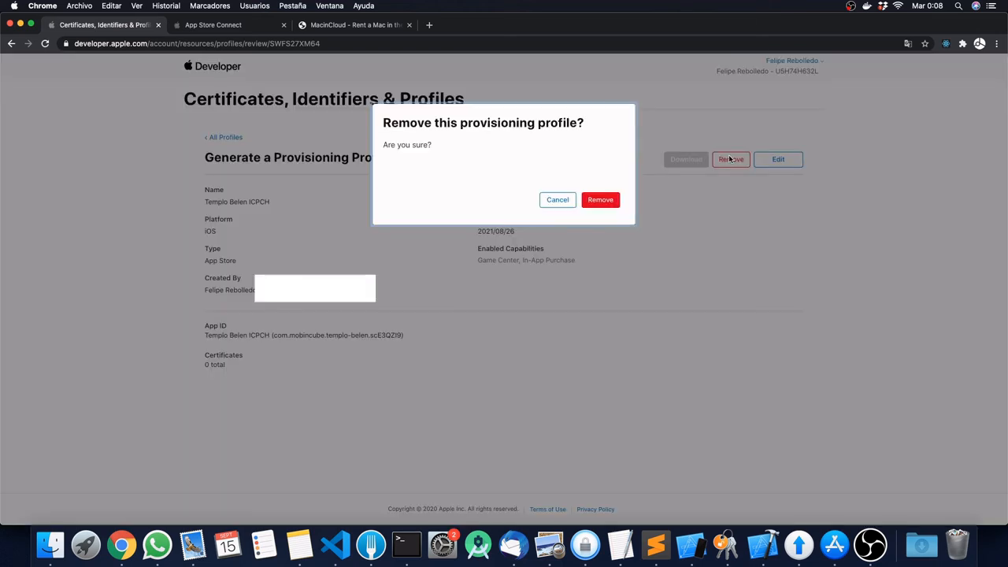
{"action": "left_click", "coordinate": [597, 200]}
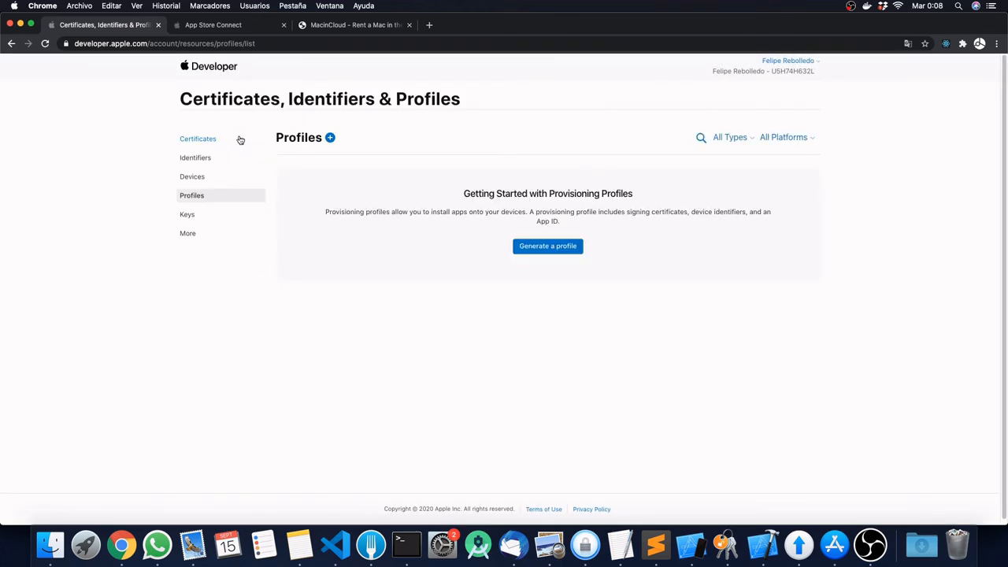
{"action": "left_click", "coordinate": [196, 160]}
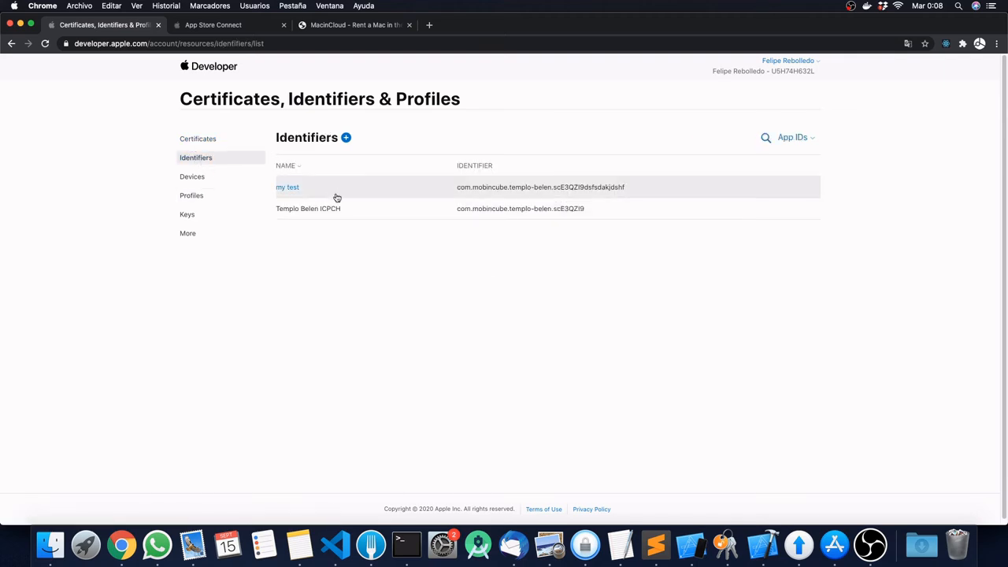
{"action": "left_click", "coordinate": [189, 198]}
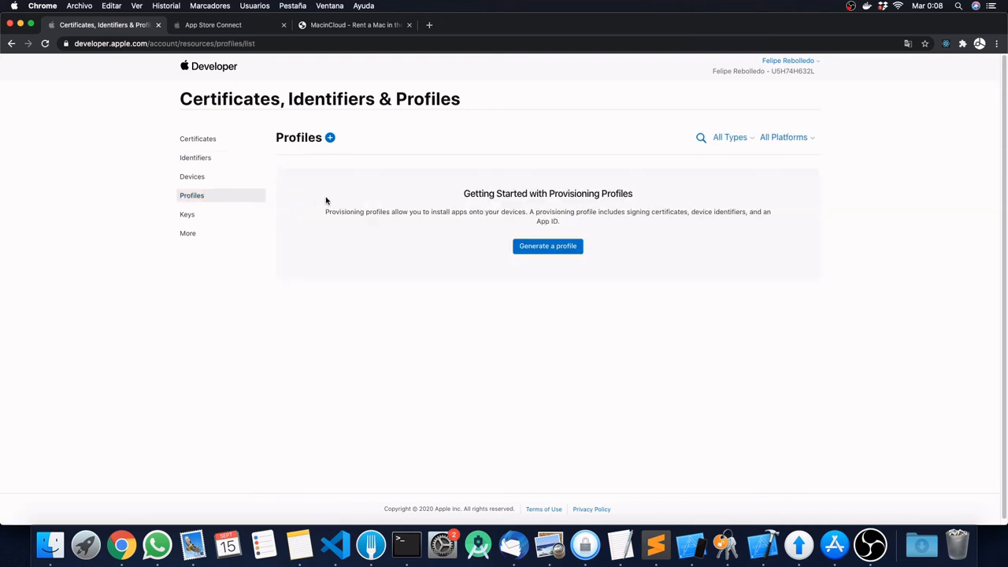
Step: Create a new App Store distribution profile and select the Templo Belen ICPCH App ID
{"action": "left_click", "coordinate": [331, 139]}
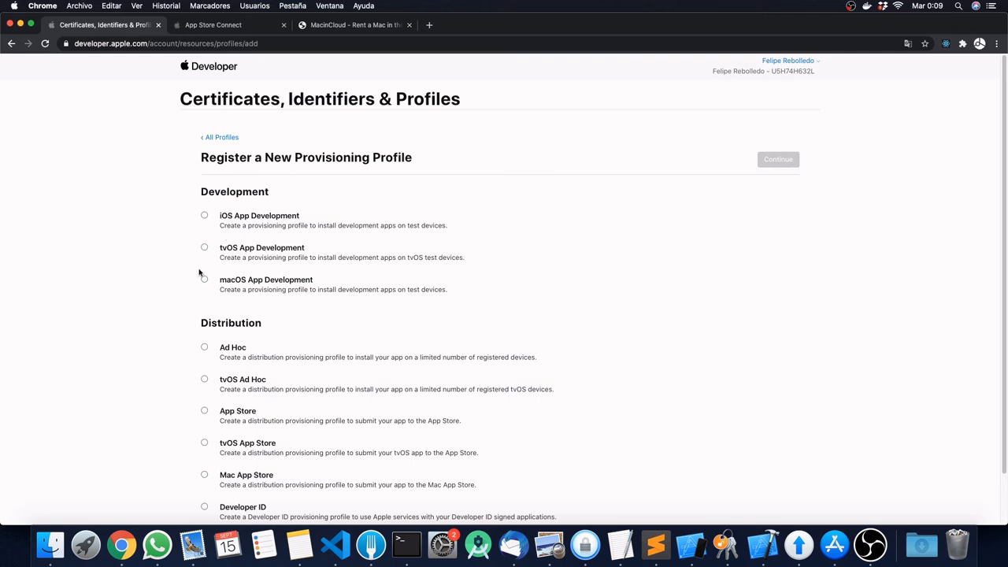
{"action": "left_click_drag", "start_coordinate": [200, 322], "coordinate": [264, 329]}
{"action": "scroll", "coordinate": [265, 329], "scroll_direction": "down", "scroll_amount": 1}
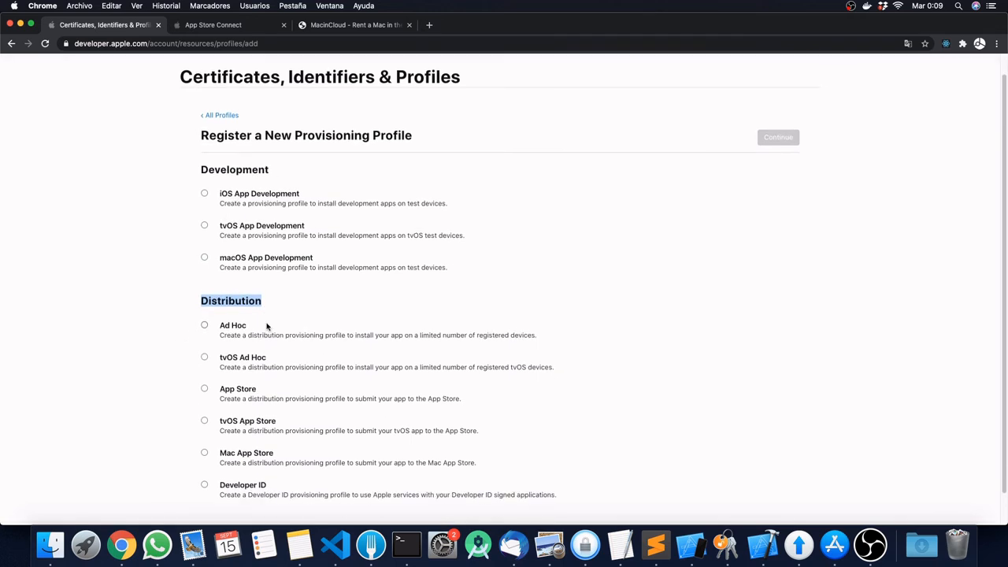
{"action": "left_click", "coordinate": [204, 389]}
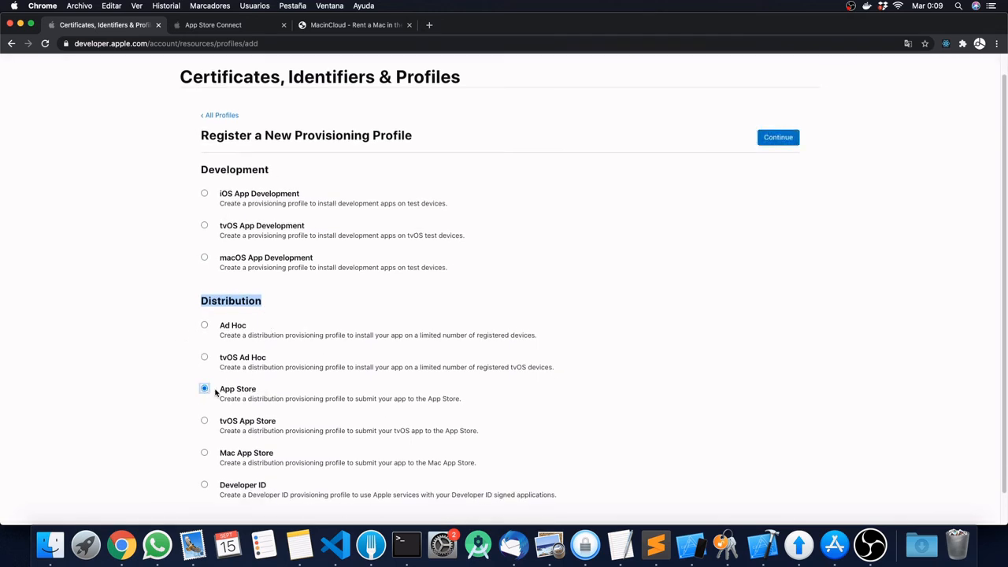
{"action": "left_click", "coordinate": [167, 305]}
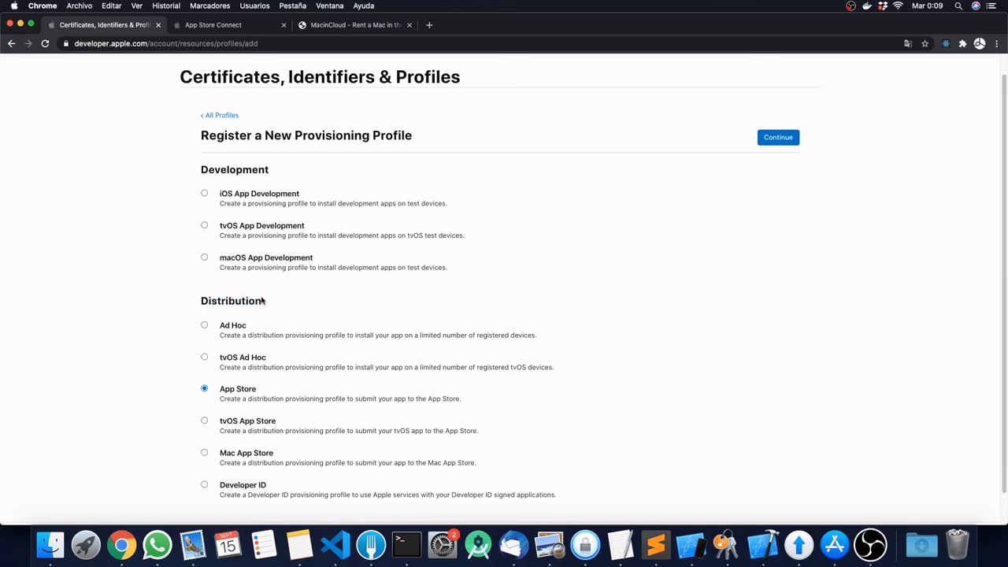
{"action": "left_click", "coordinate": [778, 138]}
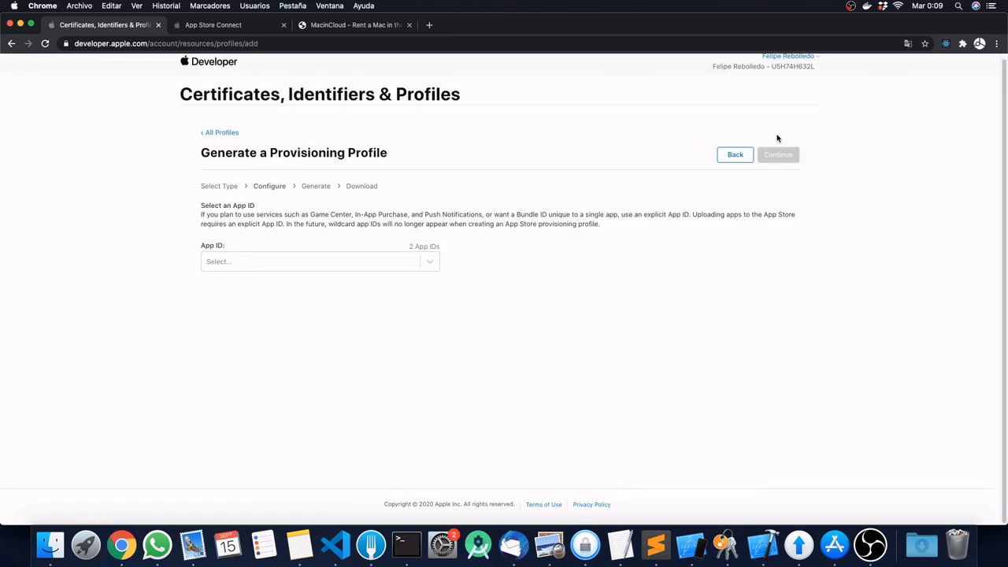
{"action": "left_click", "coordinate": [433, 265]}
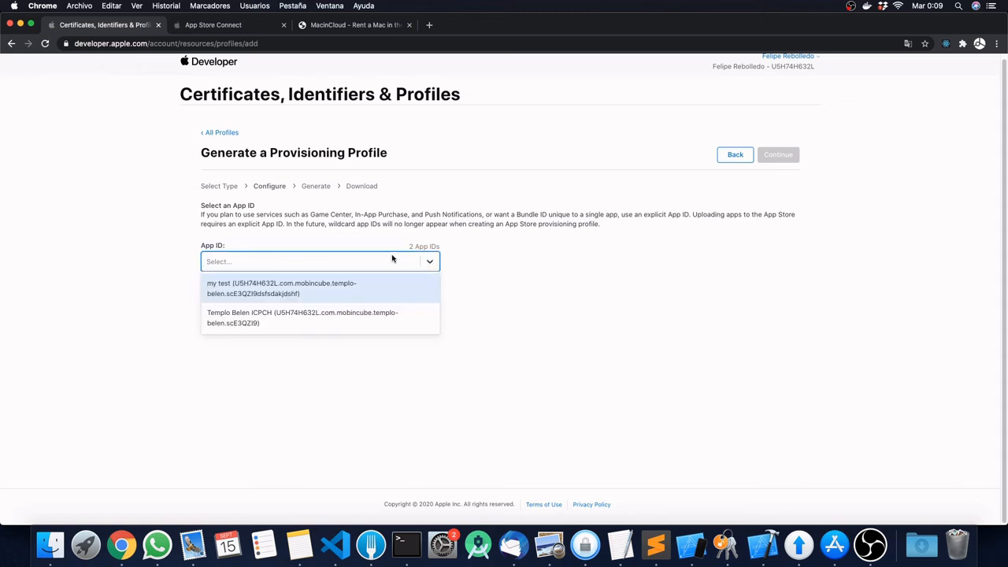
{"action": "left_click", "coordinate": [265, 323]}
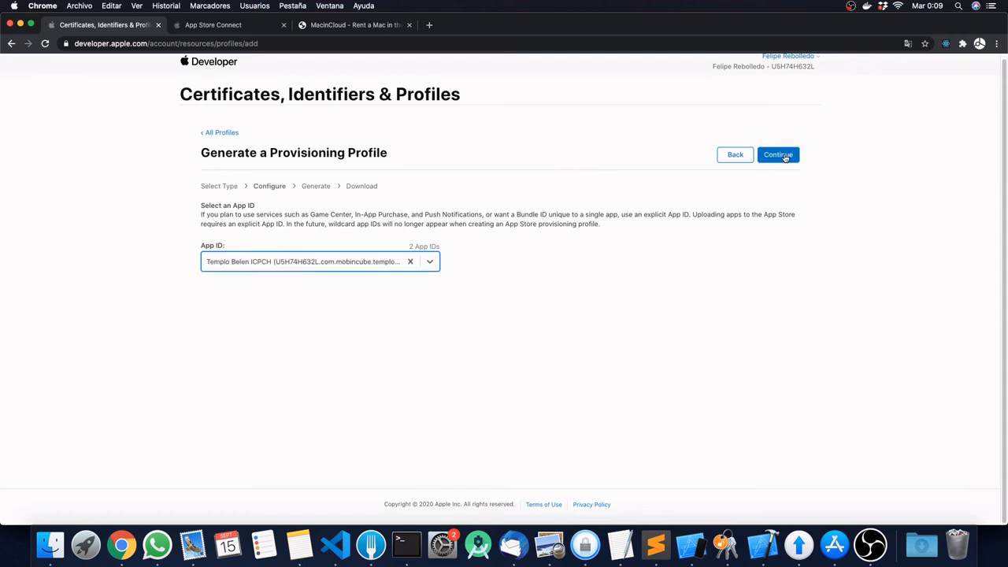
Step: Select the iOS Distribution certificate dated Sep 14, 2021 for the profile
{"action": "left_click", "coordinate": [785, 157]}
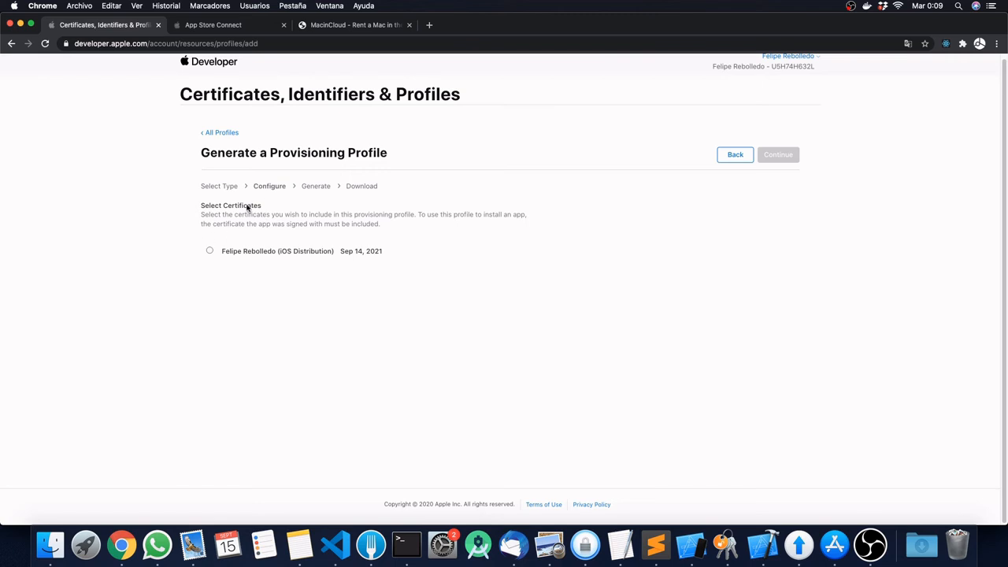
{"action": "left_click", "coordinate": [210, 252]}
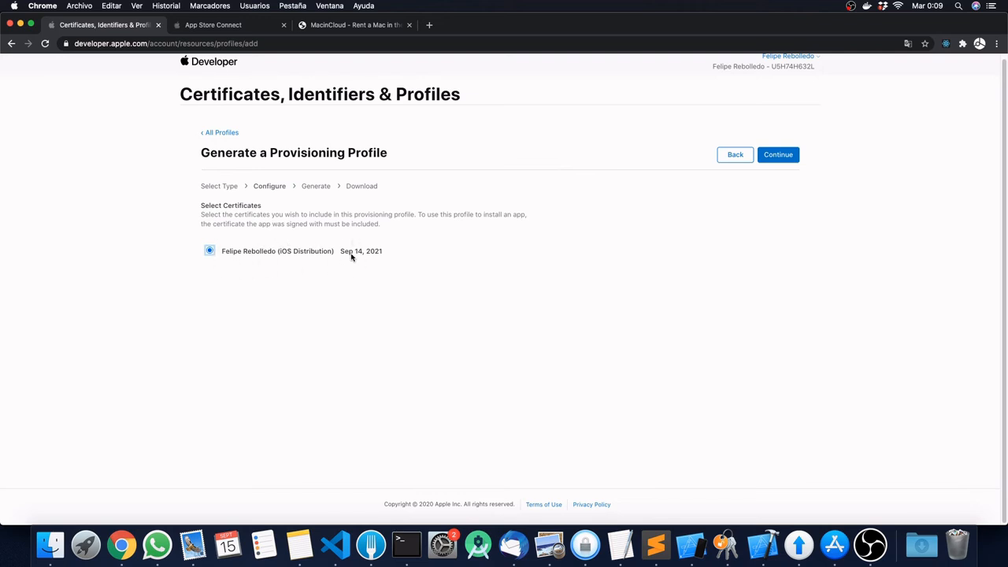
{"action": "left_click_drag", "start_coordinate": [341, 254], "coordinate": [383, 255]}
Step: Name the provisioning profile templobelen and generate it
{"action": "left_click", "coordinate": [621, 260]}
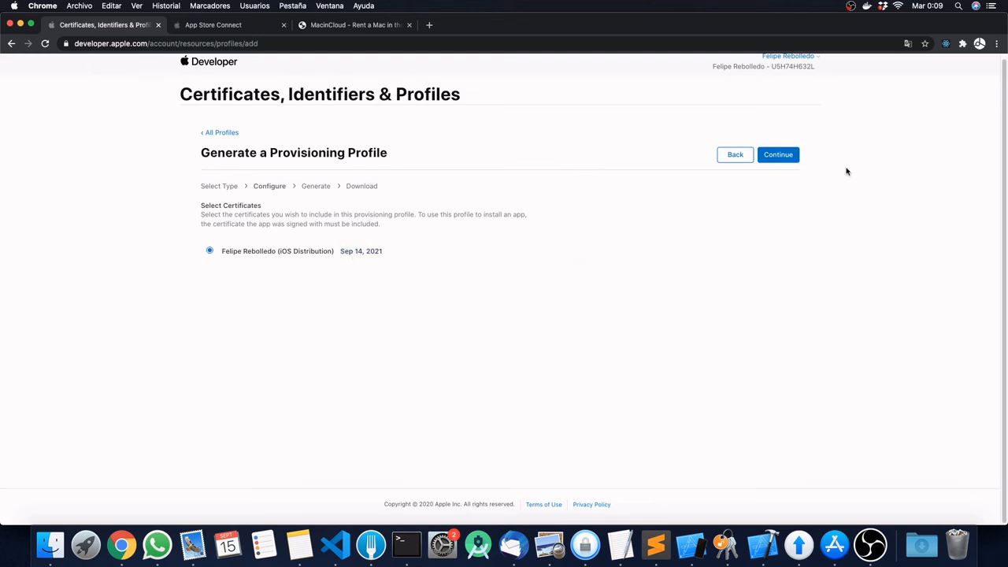
{"action": "left_click", "coordinate": [780, 156]}
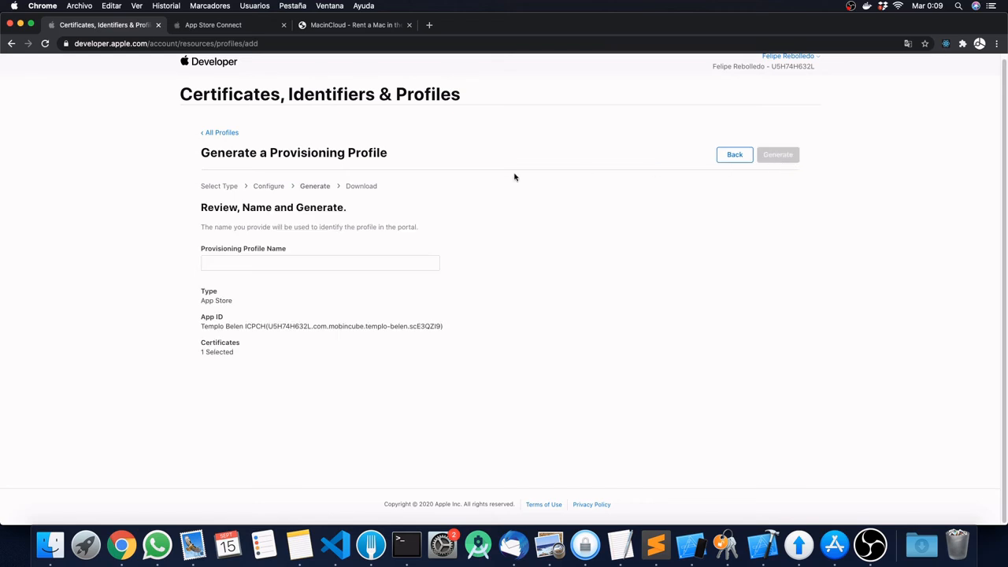
{"action": "left_click", "coordinate": [224, 266]}
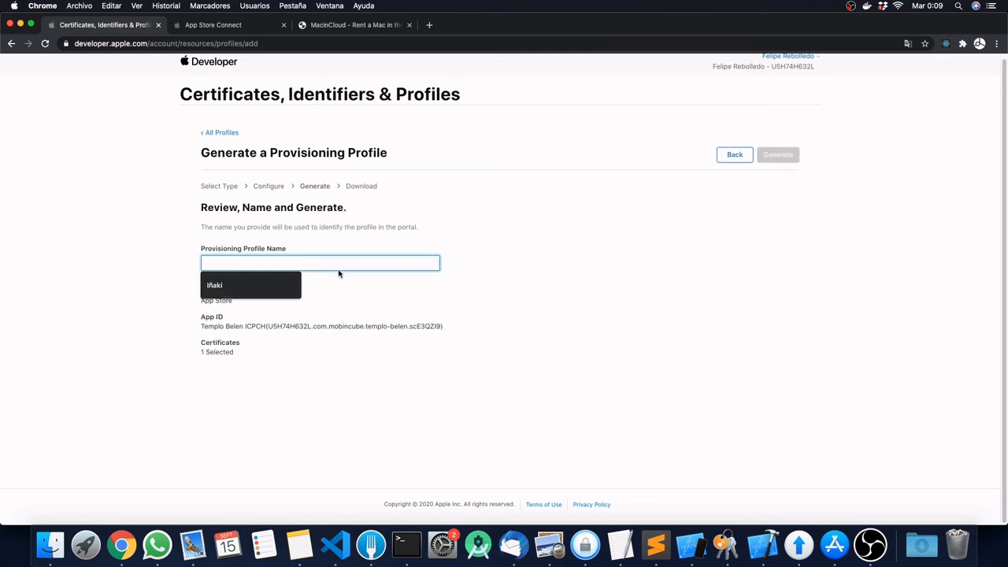
{"action": "type", "text": "Ty"}
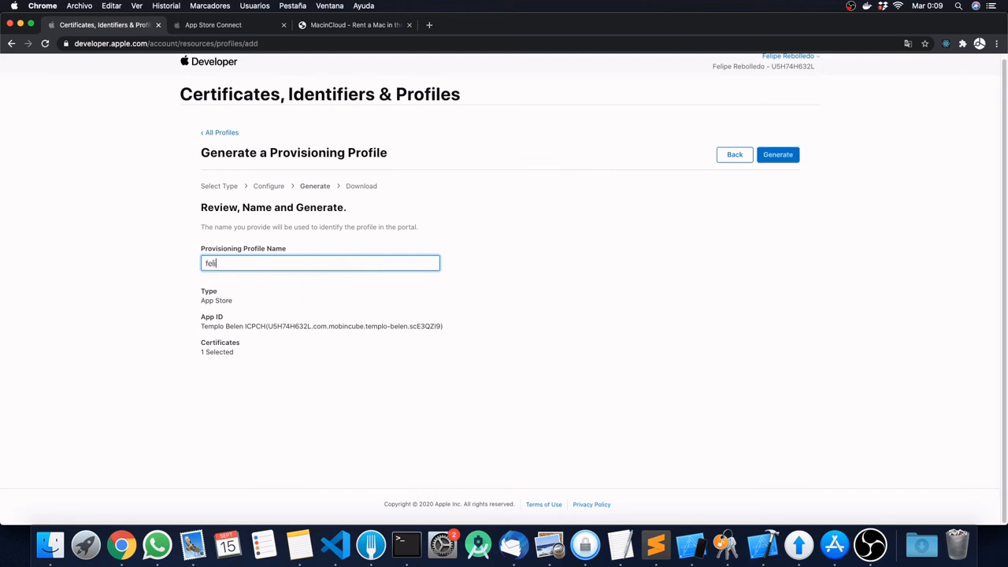
{"action": "key", "text": "BackSpace"}
{"action": "key", "text": "BackSpace"}
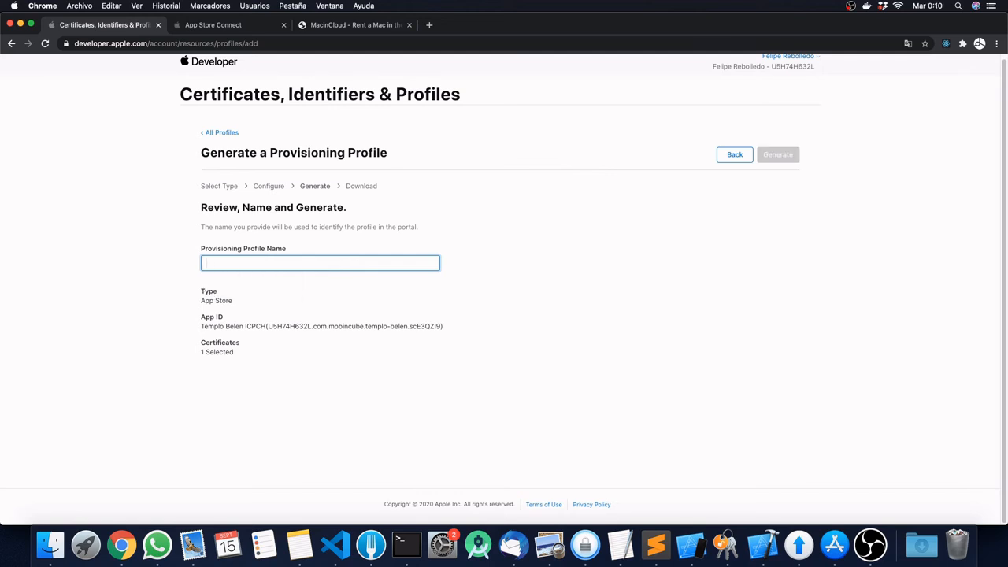
{"action": "key", "text": "ctrl+Right"}
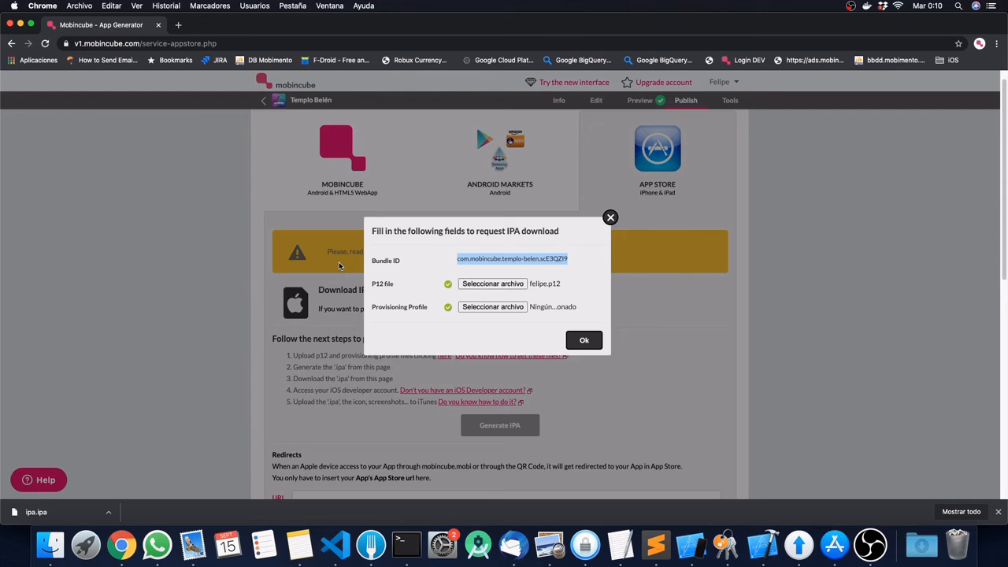
{"action": "key", "text": "ctrl+Left"}
{"action": "type", "text": "tempo"}
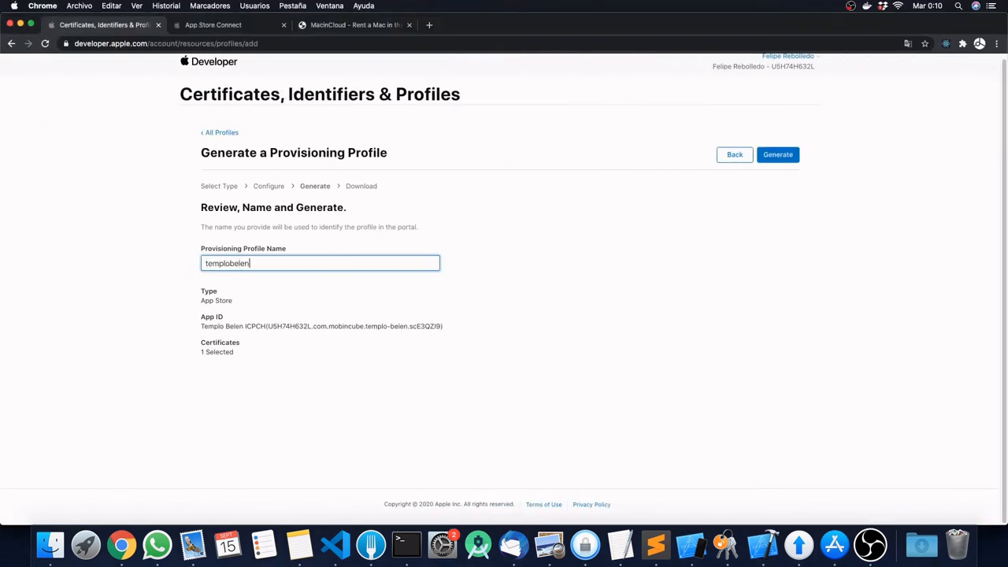
{"action": "left_click", "coordinate": [780, 155]}
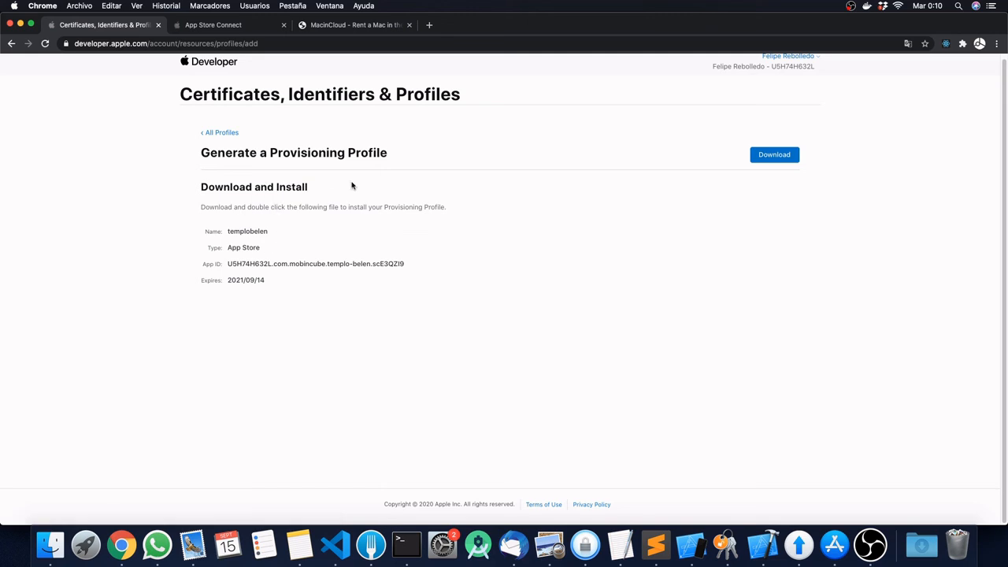
Step: Download the templobelen .mobileprovision file to the desktop, then return to Mobincube
{"action": "left_click", "coordinate": [776, 155]}
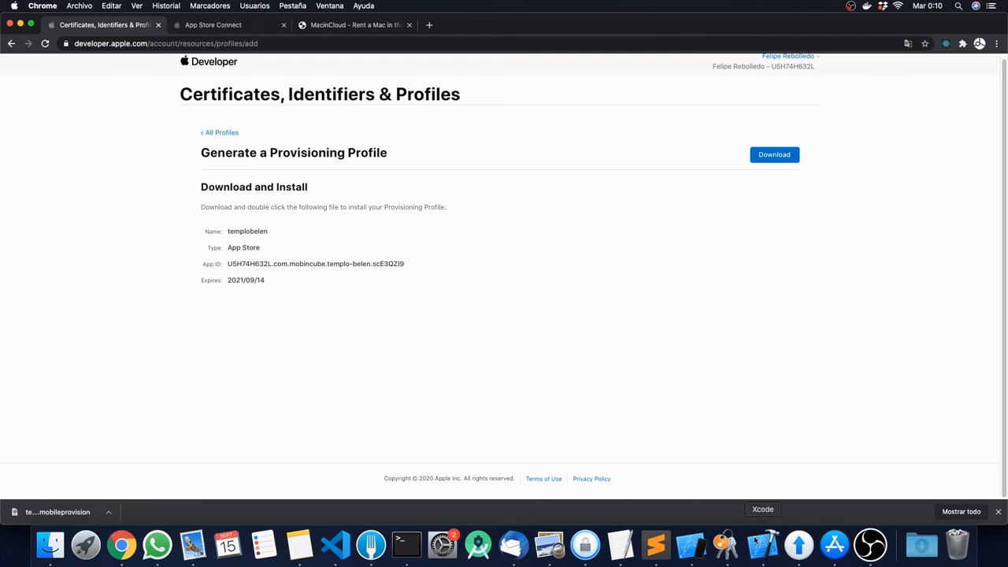
{"action": "left_click", "coordinate": [923, 549]}
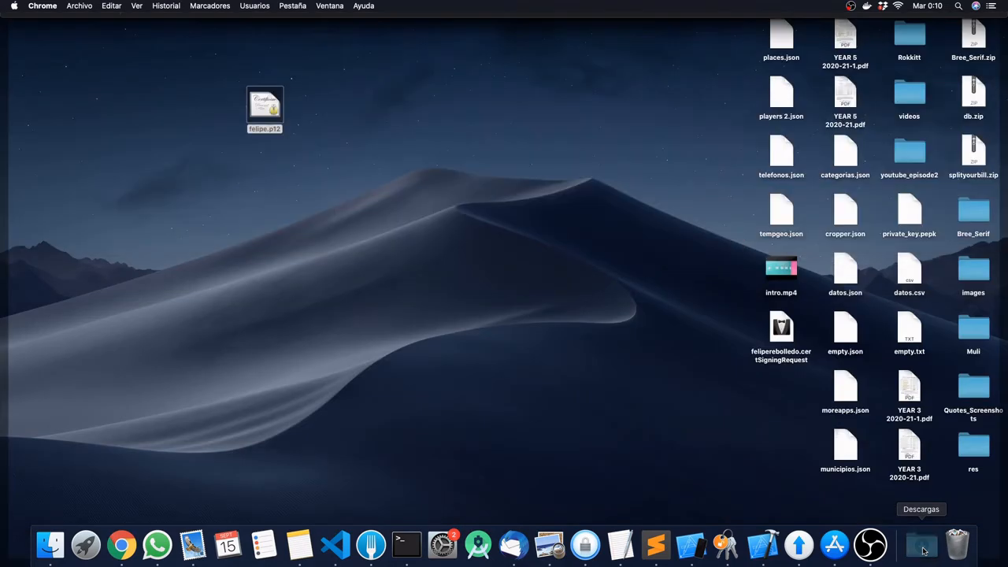
{"action": "left_click_drag", "start_coordinate": [923, 498], "coordinate": [247, 239]}
{"action": "key", "text": "F11"}
{"action": "key", "text": "F11"}
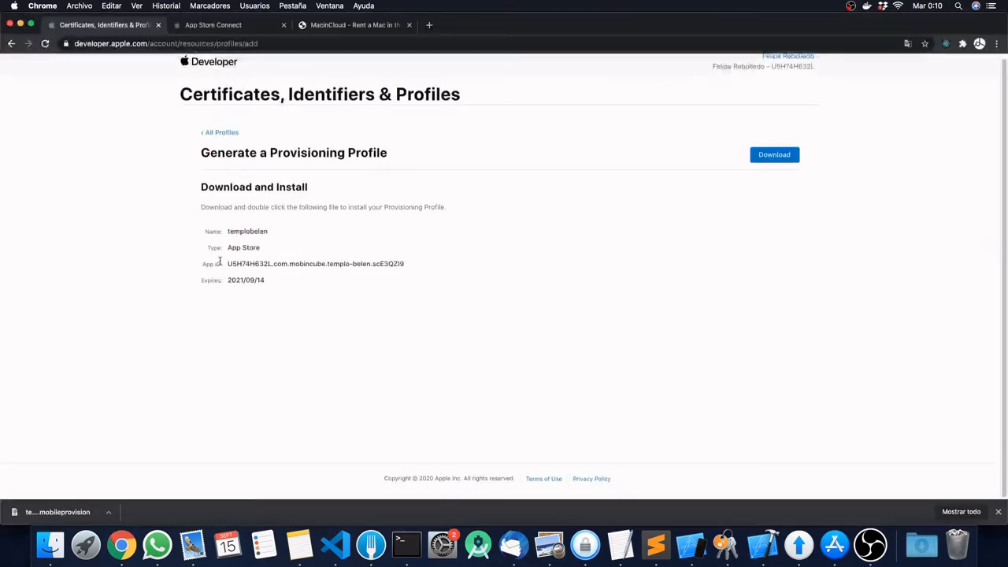
{"action": "key", "text": "ctrl+Right"}
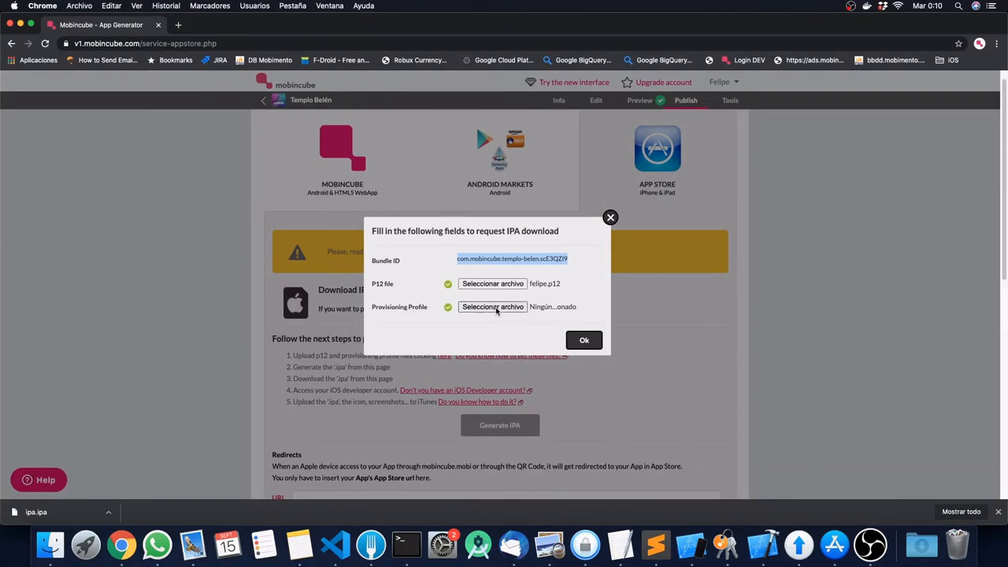
Step: Attach templobelen.mobileprovision from the desktop as the IPA request's Provisioning Profile and confirm
{"action": "left_click", "coordinate": [497, 308]}
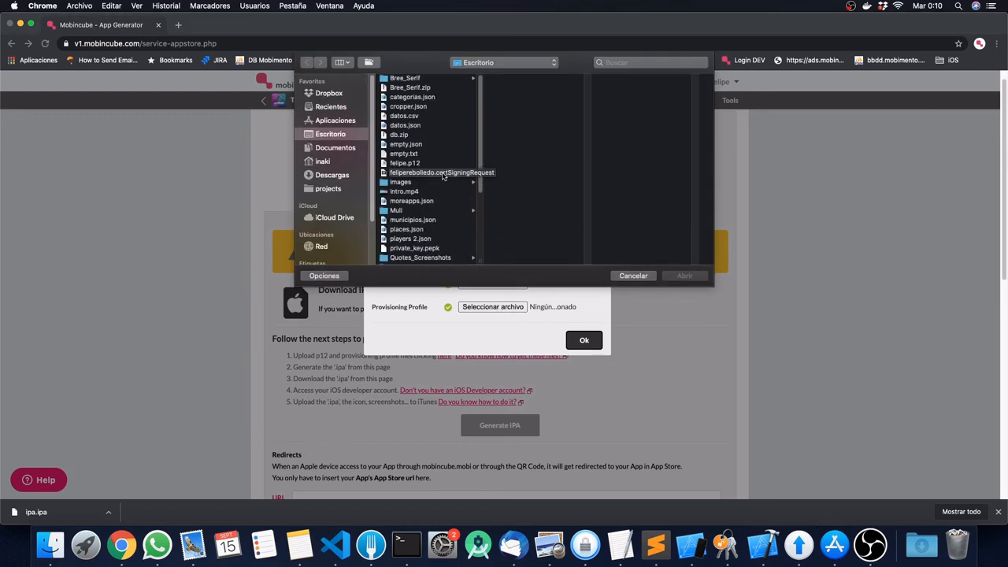
{"action": "key", "text": "F11"}
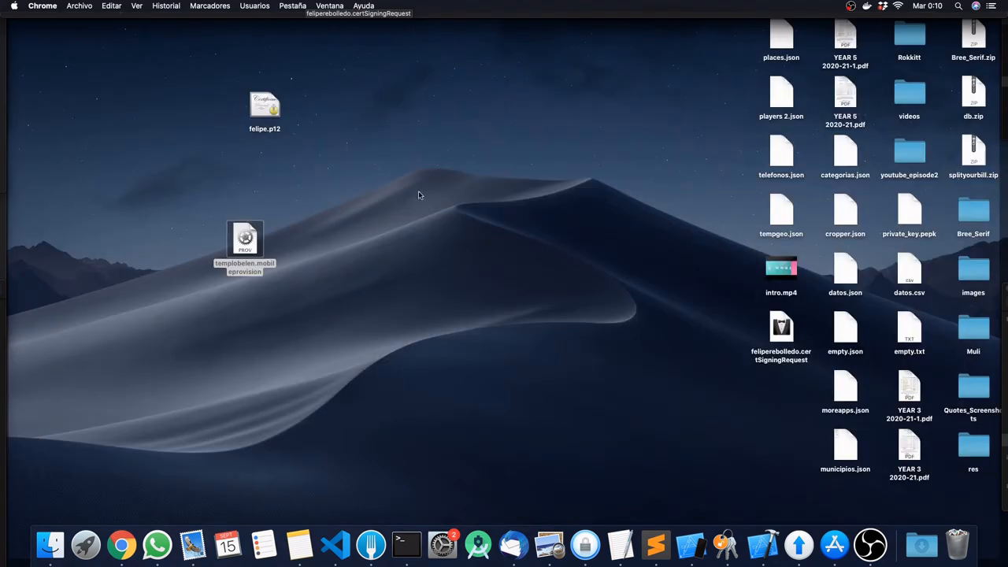
{"action": "key", "text": "F11"}
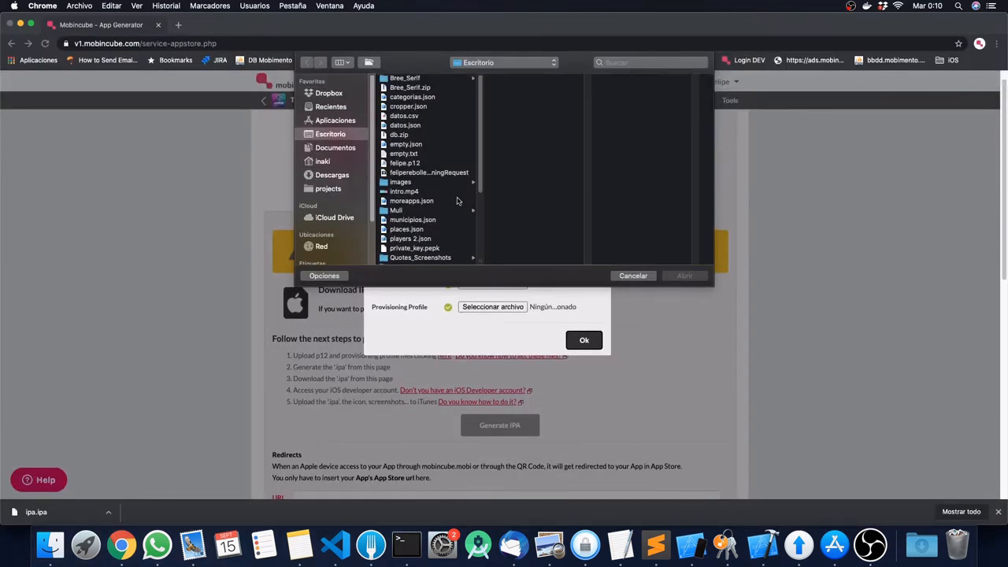
{"action": "left_click_drag", "start_coordinate": [477, 159], "coordinate": [483, 209]}
{"action": "left_click", "coordinate": [426, 228]}
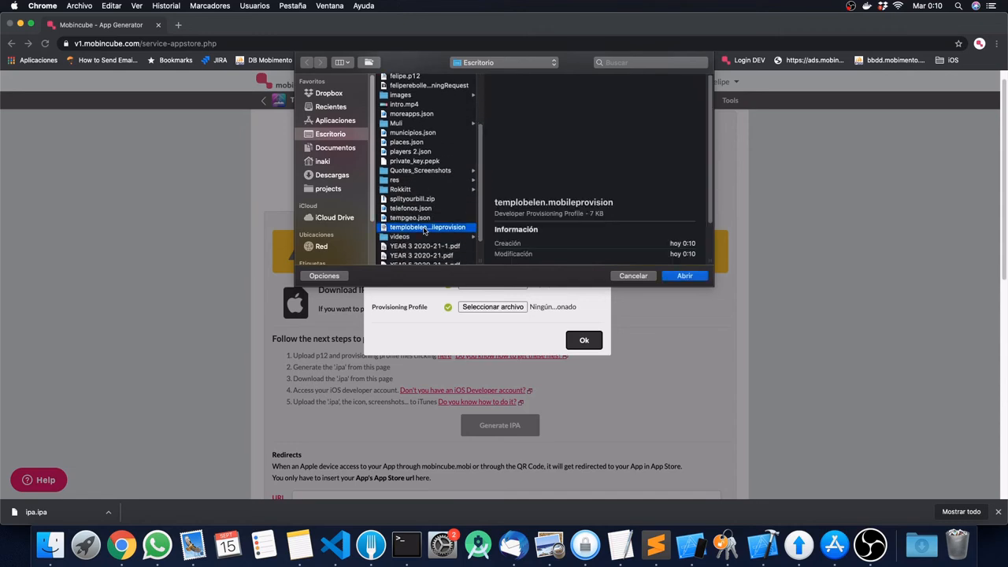
{"action": "left_click", "coordinate": [690, 277]}
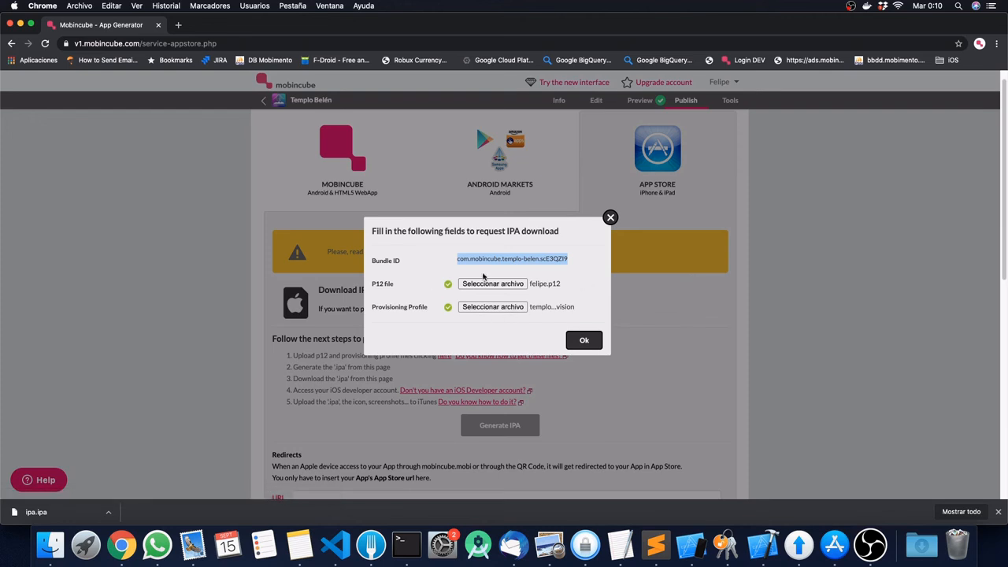
{"action": "left_click", "coordinate": [583, 342]}
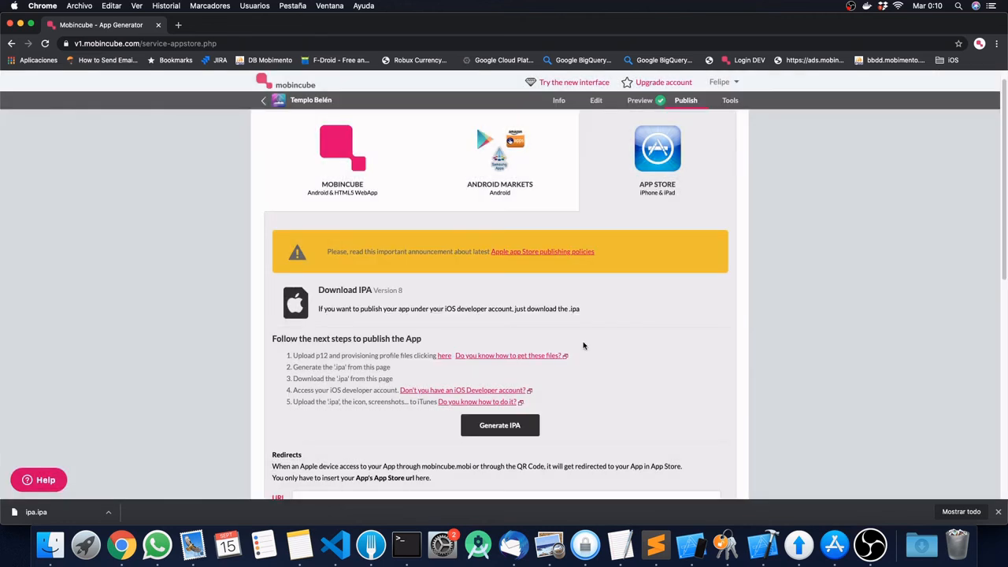
{"action": "left_click", "coordinate": [445, 356]}
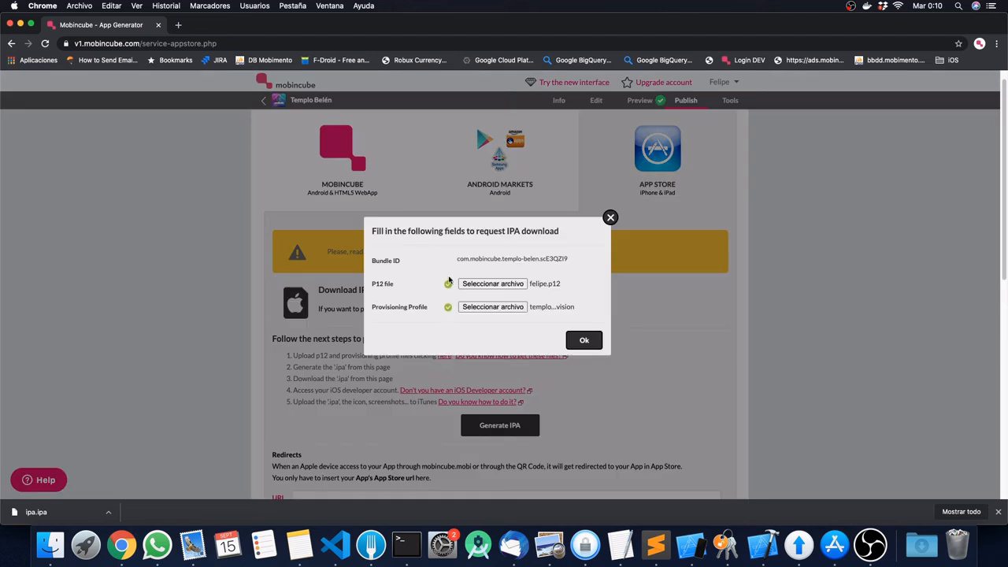
Step: Build the Templo Belén IPA and wait until Download IPA appears
{"action": "left_click", "coordinate": [584, 341]}
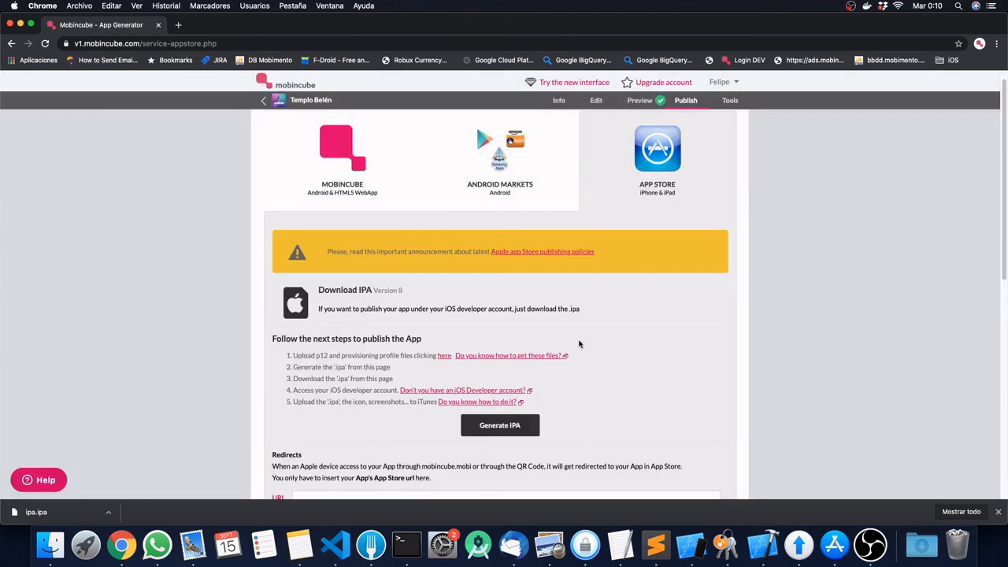
{"action": "left_click", "coordinate": [504, 426]}
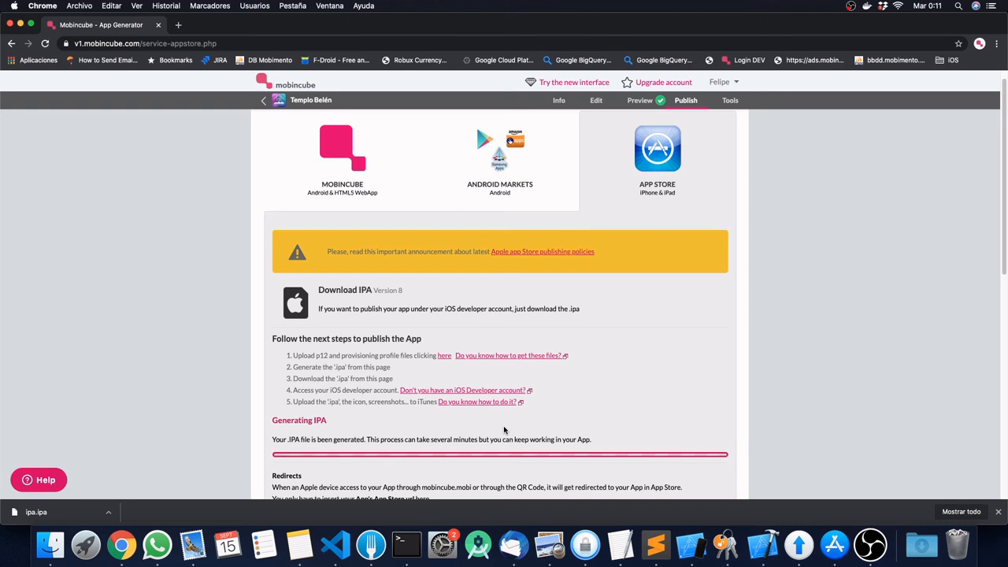
{"action": "scroll", "coordinate": [504, 429], "scroll_direction": "down", "scroll_amount": 2}
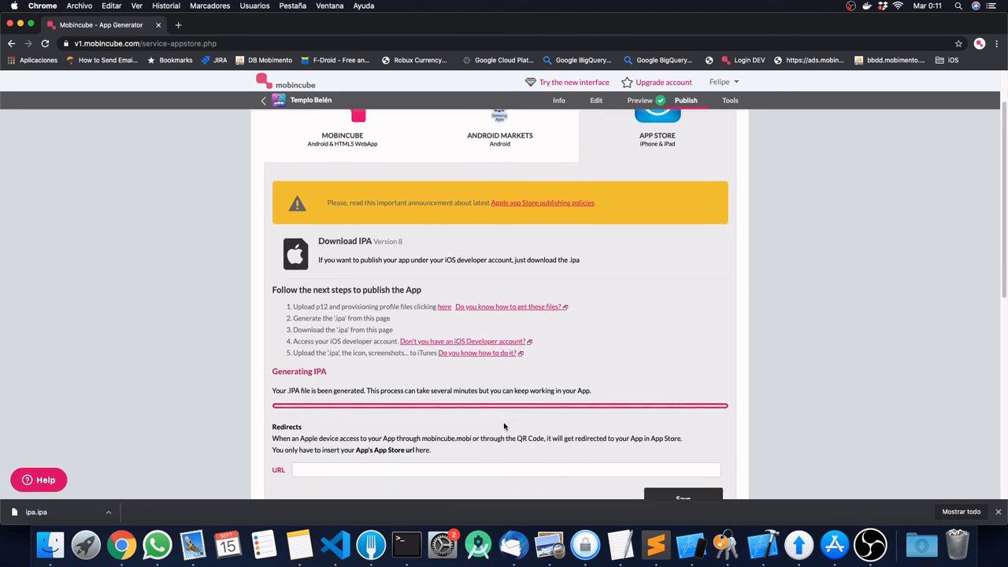
{"action": "scroll", "coordinate": [504, 426], "scroll_direction": "down", "scroll_amount": 1}
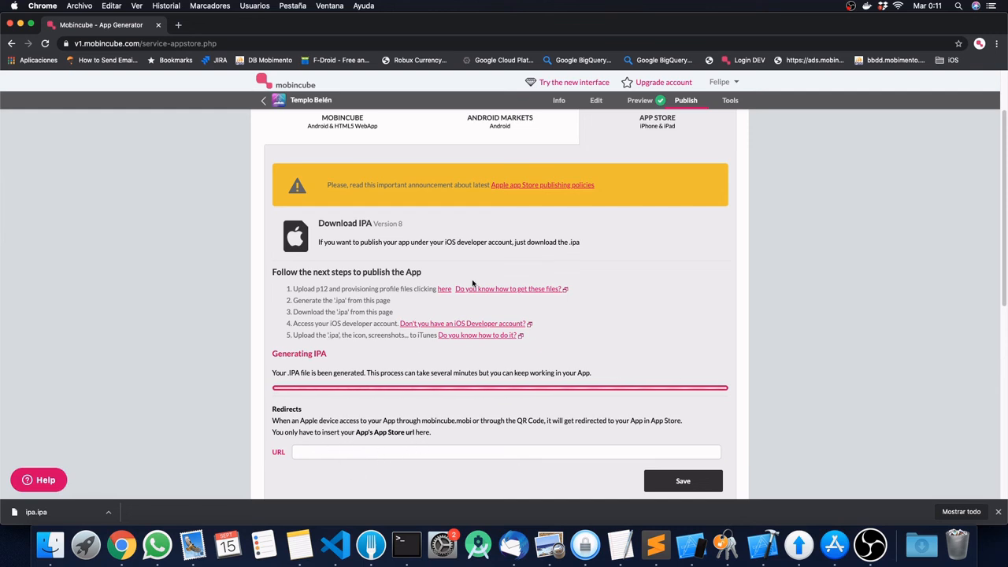
{"action": "left_click", "coordinate": [300, 453]}
{"action": "scroll", "coordinate": [495, 449], "scroll_direction": "up", "scroll_amount": 2}
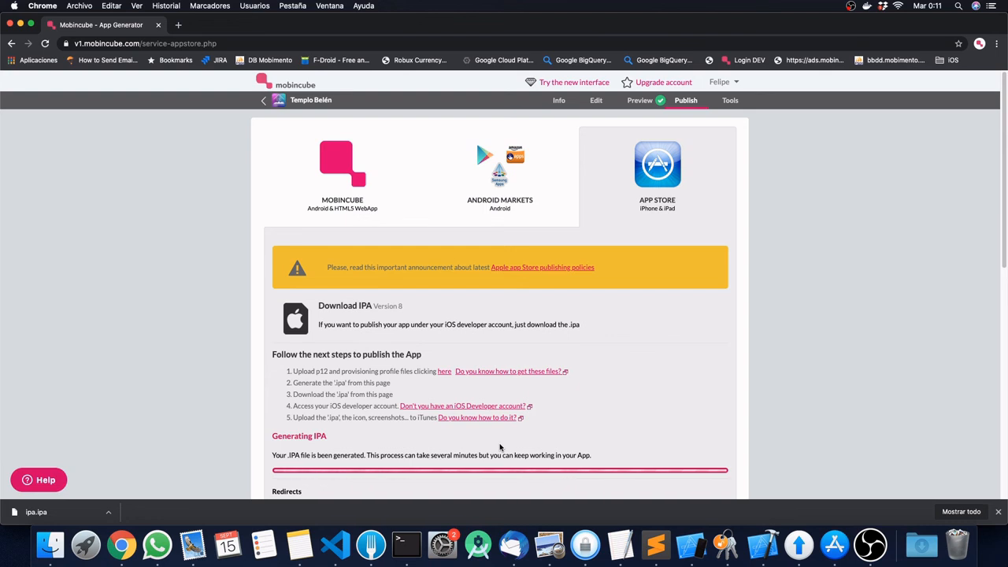
{"action": "scroll", "coordinate": [500, 447], "scroll_direction": "down", "scroll_amount": 4}
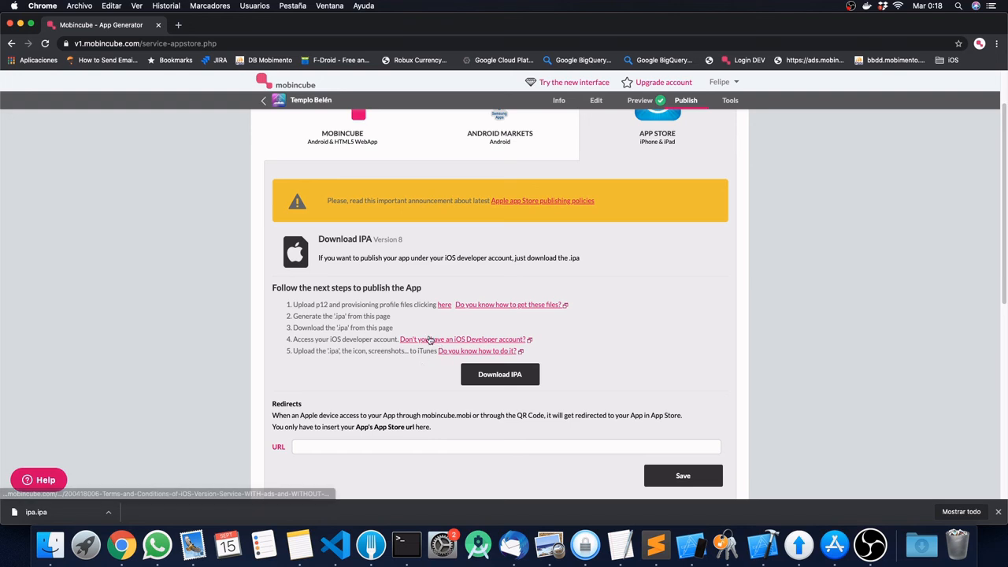
Step: Download the IPA as Templo Belén.zip and switch back to the Apple Developer window
{"action": "left_click", "coordinate": [504, 377]}
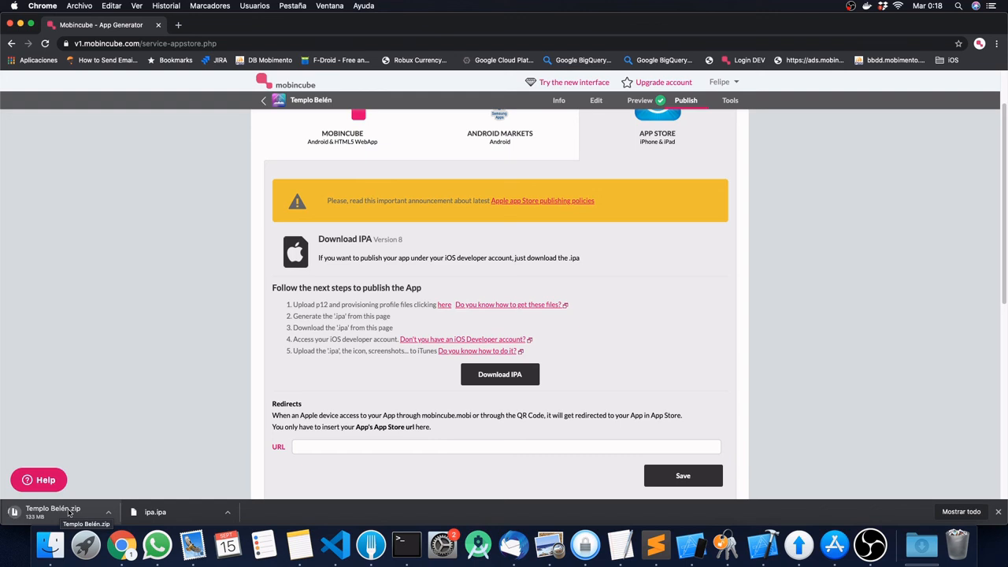
{"action": "key", "text": "ctrl+Left"}
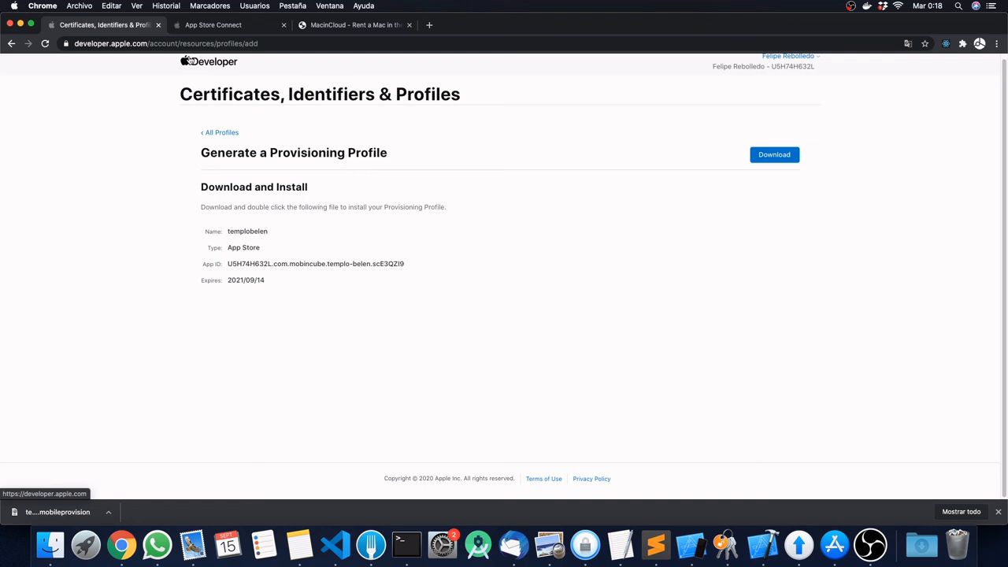
Step: Go to App Store Connect's Apps page and start a Nueva app
{"action": "left_click", "coordinate": [219, 27]}
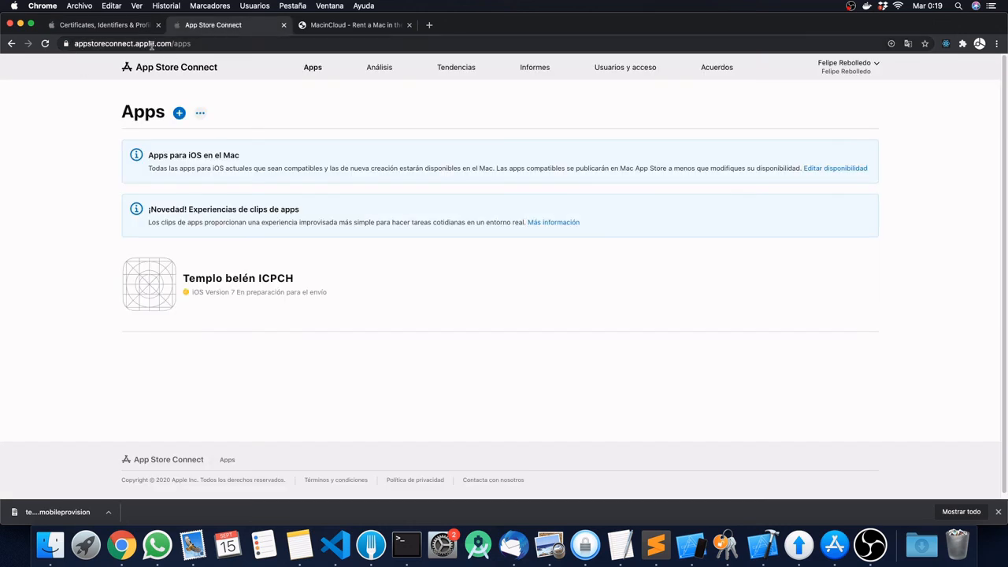
{"action": "left_click", "coordinate": [179, 113]}
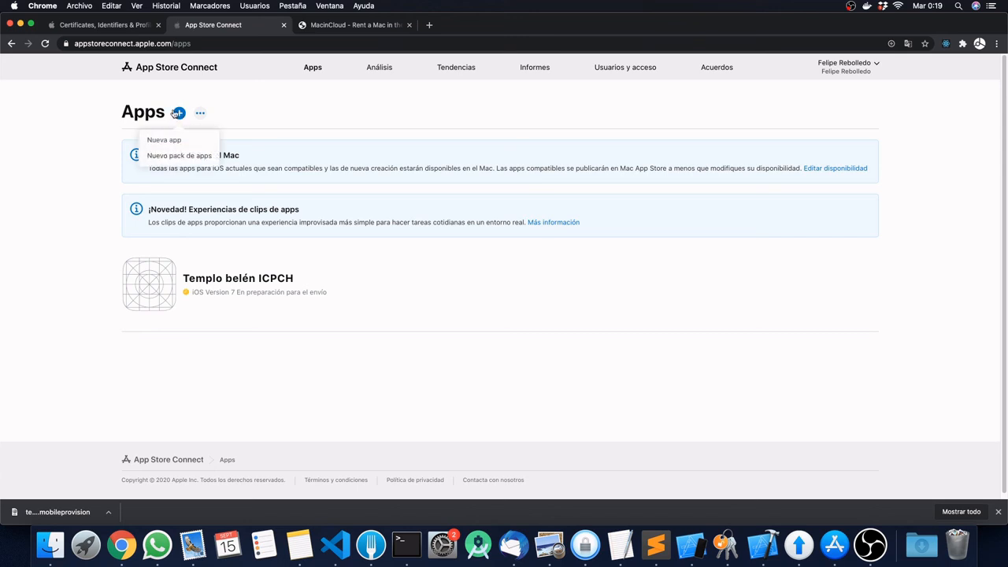
{"action": "left_click", "coordinate": [163, 140]}
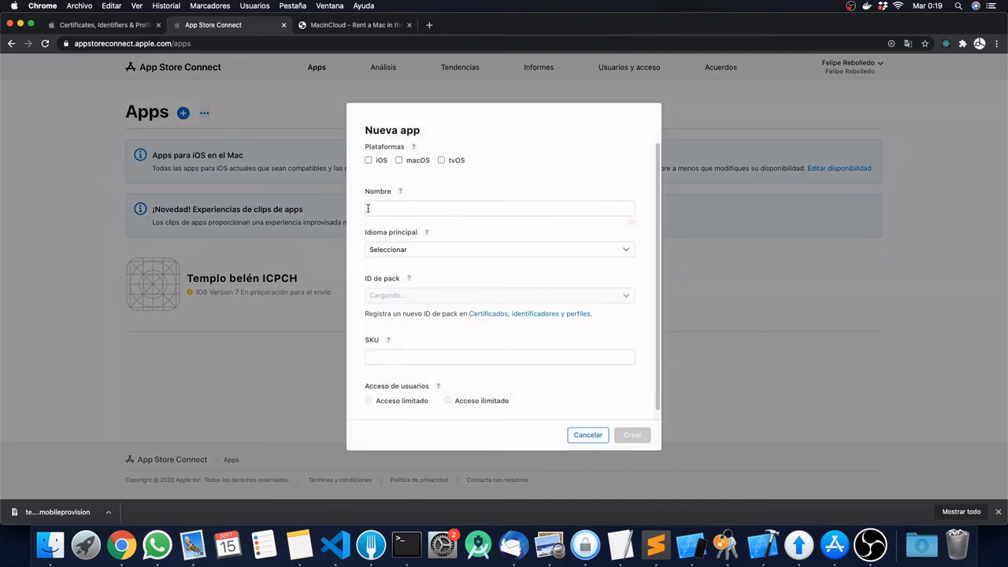
Step: Check the available bundle IDs and the SKU field, then tick iOS as the platform
{"action": "left_click", "coordinate": [425, 299]}
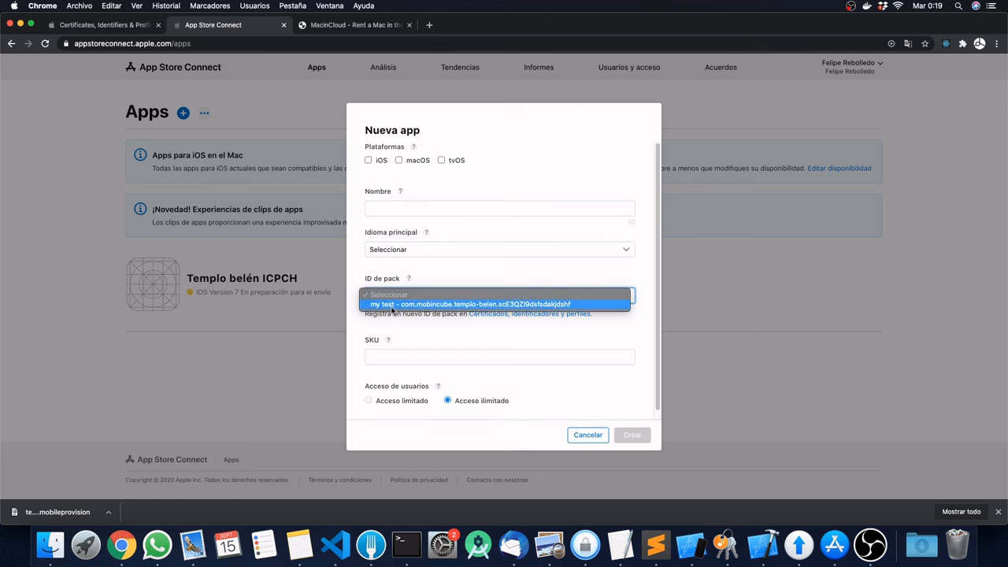
{"action": "left_click", "coordinate": [400, 335]}
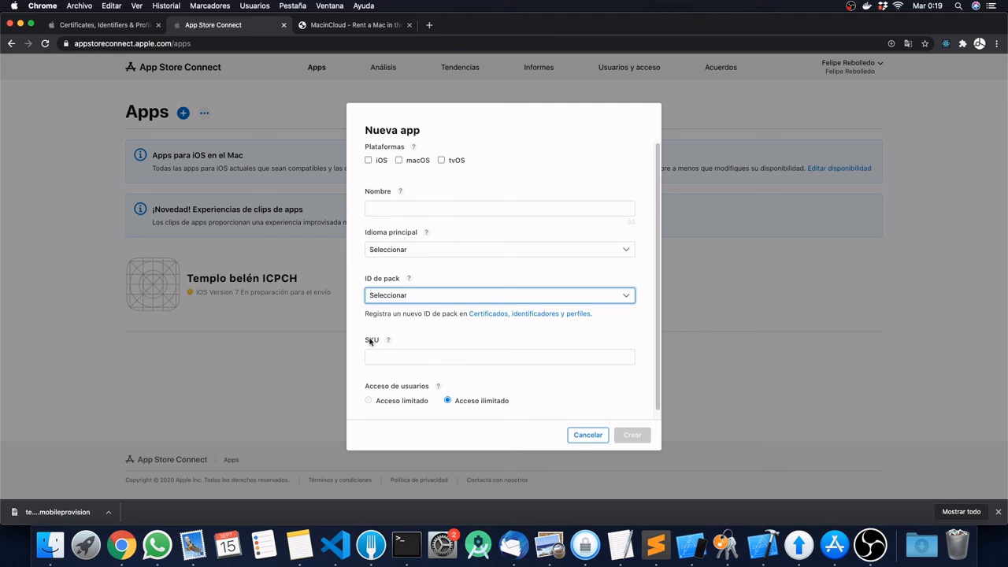
{"action": "left_click", "coordinate": [410, 354]}
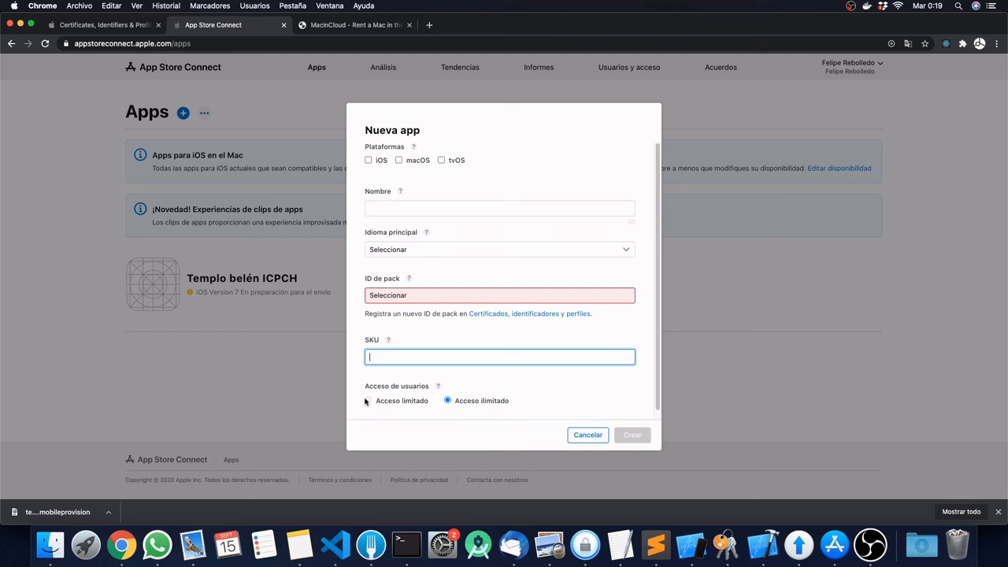
{"action": "left_click", "coordinate": [369, 161]}
{"action": "left_click", "coordinate": [369, 161]}
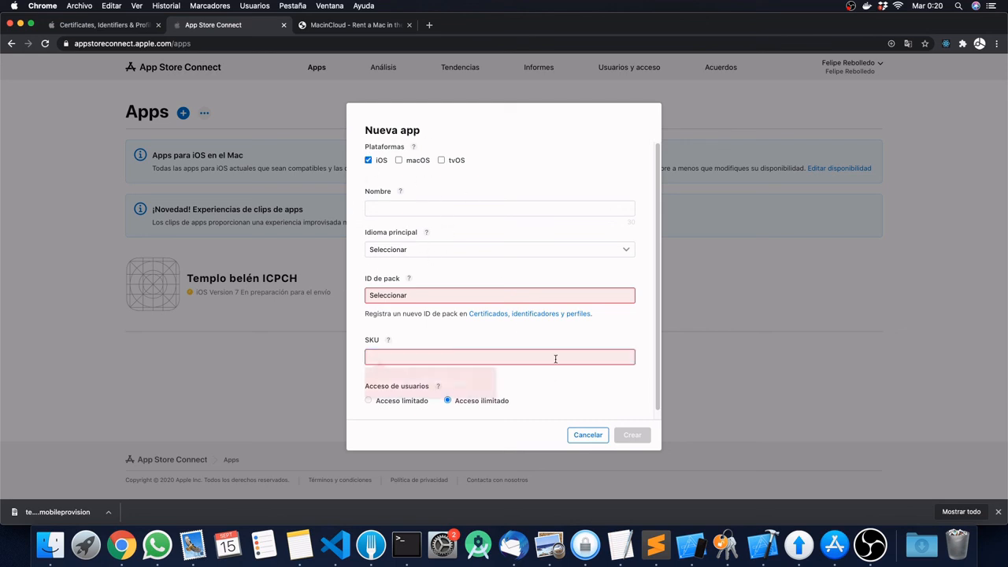